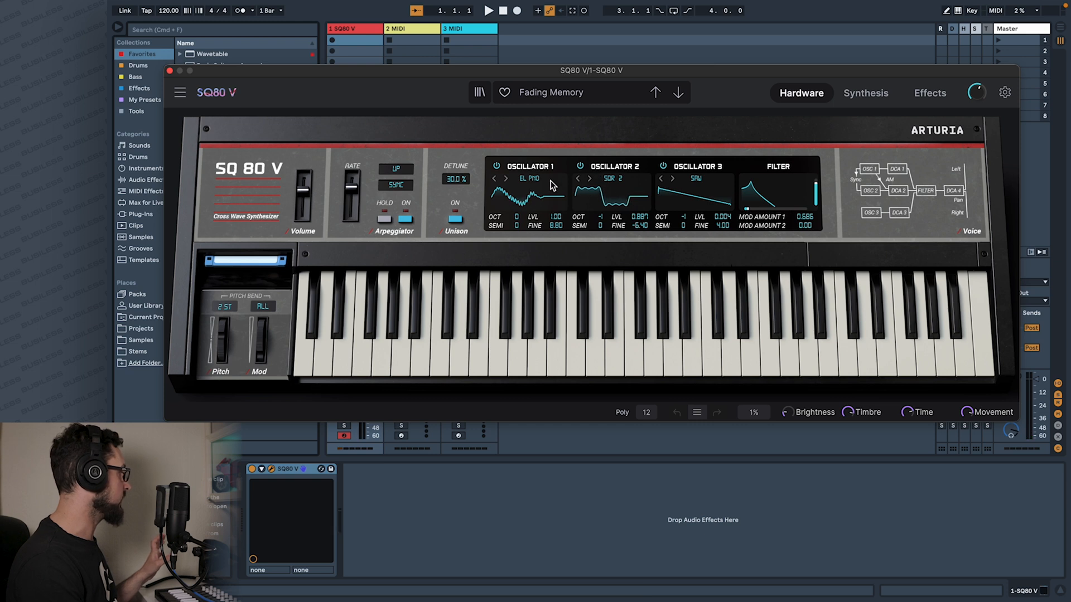
Change Oscillator 1's waveform to KICK and Oscillator 2's to PULSE2, and show the full synthesis controls.
{"action": "left_click", "coordinate": [505, 179]}
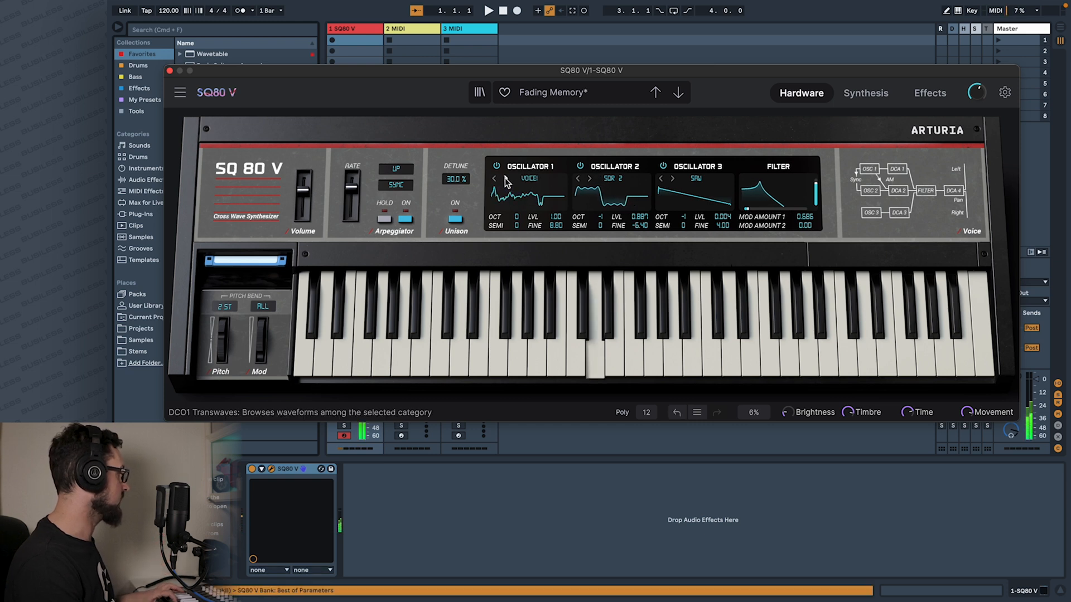
{"action": "left_click", "coordinate": [505, 178]}
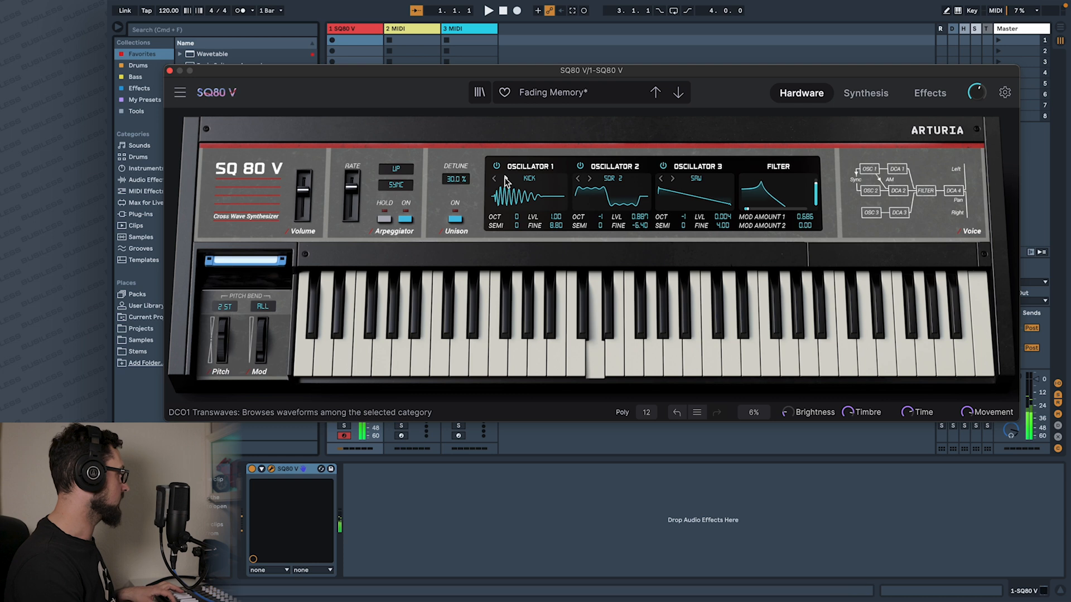
{"action": "left_click", "coordinate": [578, 179]}
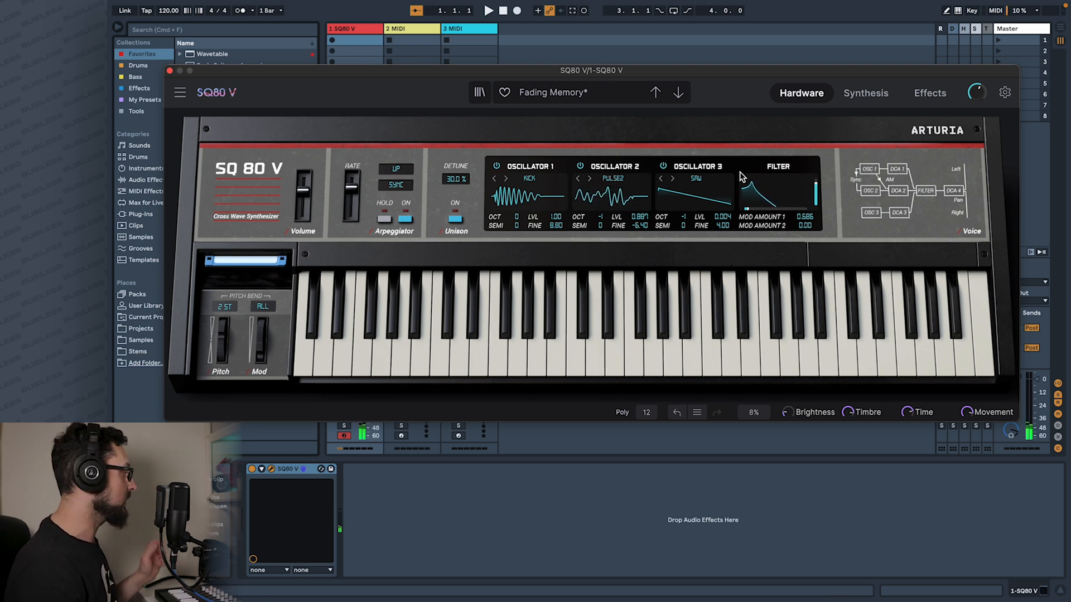
{"action": "left_click", "coordinate": [865, 94]}
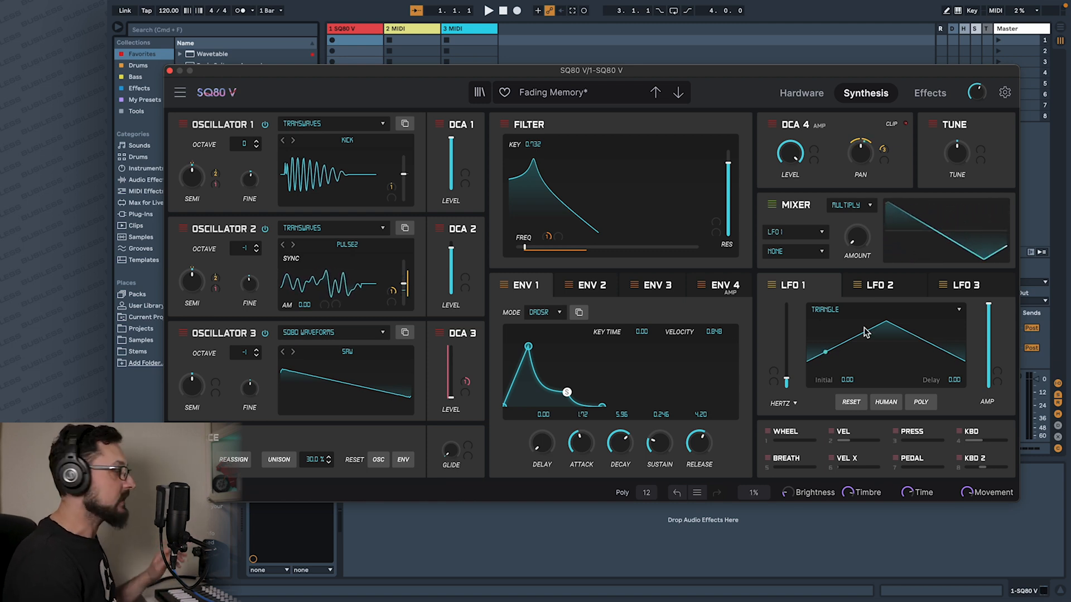
Look through the preset types, filter the library by Dirty Lead, and load the Kradok preset.
{"action": "left_click", "coordinate": [479, 94]}
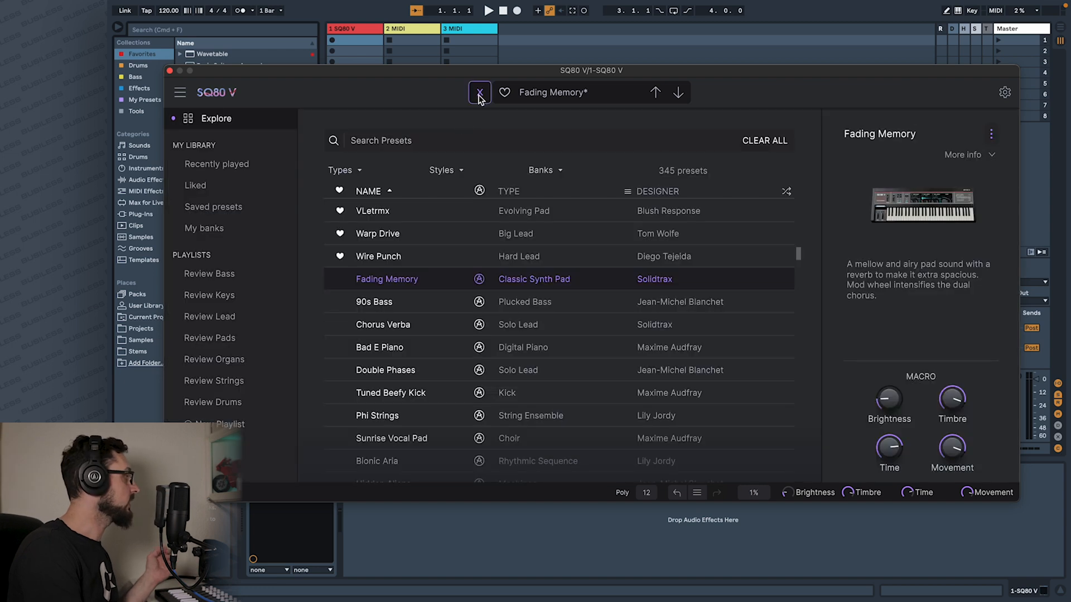
{"action": "left_click", "coordinate": [341, 171]}
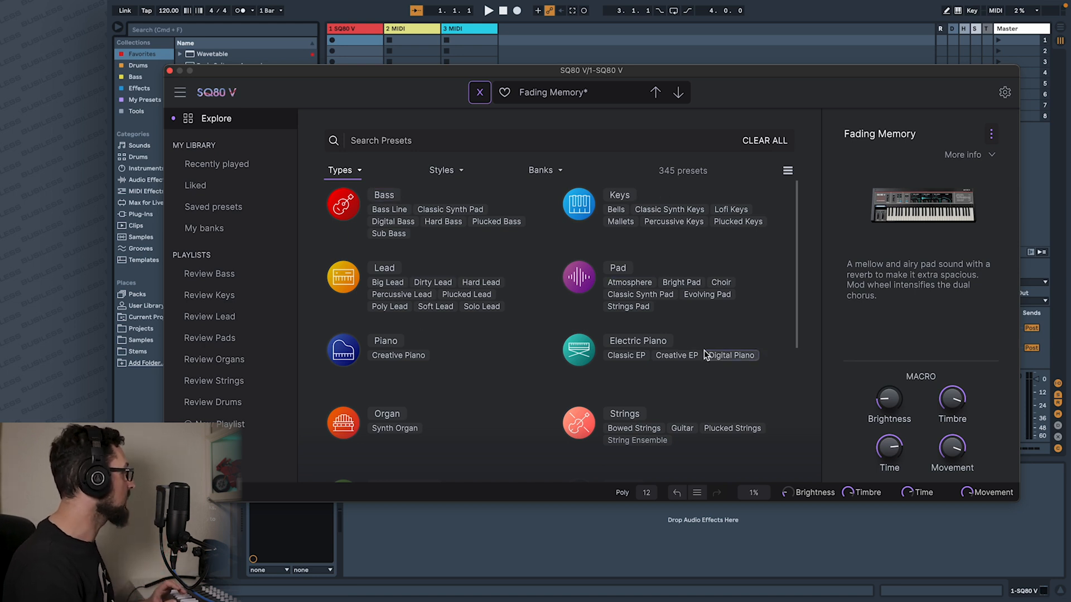
{"action": "scroll", "coordinate": [641, 349], "scroll_direction": "down", "scroll_amount": 2}
{"action": "scroll", "coordinate": [641, 349], "scroll_direction": "down", "scroll_amount": 5}
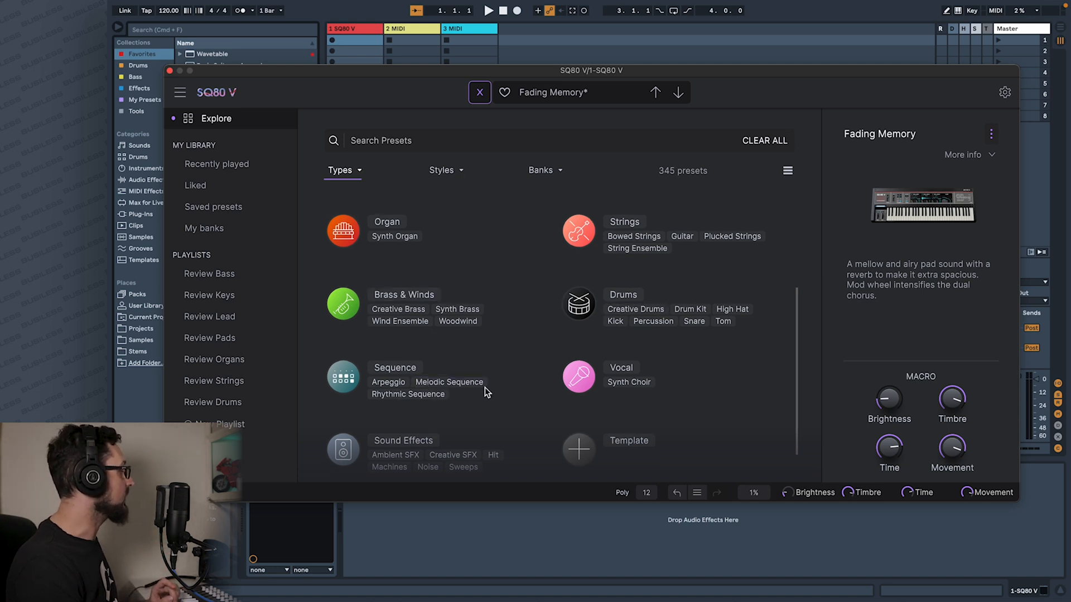
{"action": "scroll", "coordinate": [481, 373], "scroll_direction": "up", "scroll_amount": 6}
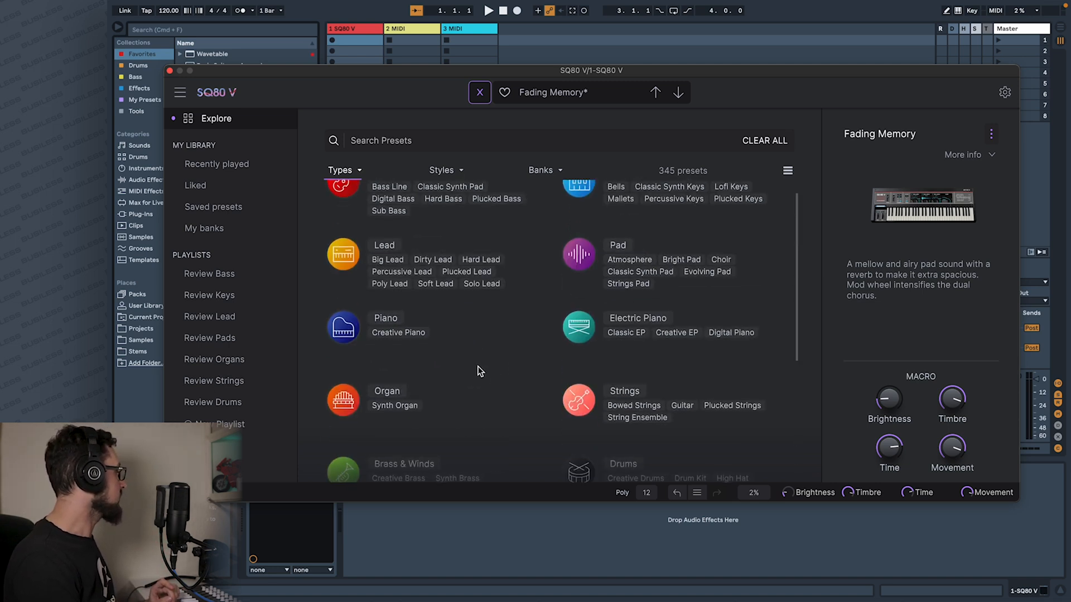
{"action": "scroll", "coordinate": [481, 373], "scroll_direction": "up", "scroll_amount": 1}
{"action": "left_click", "coordinate": [433, 283]}
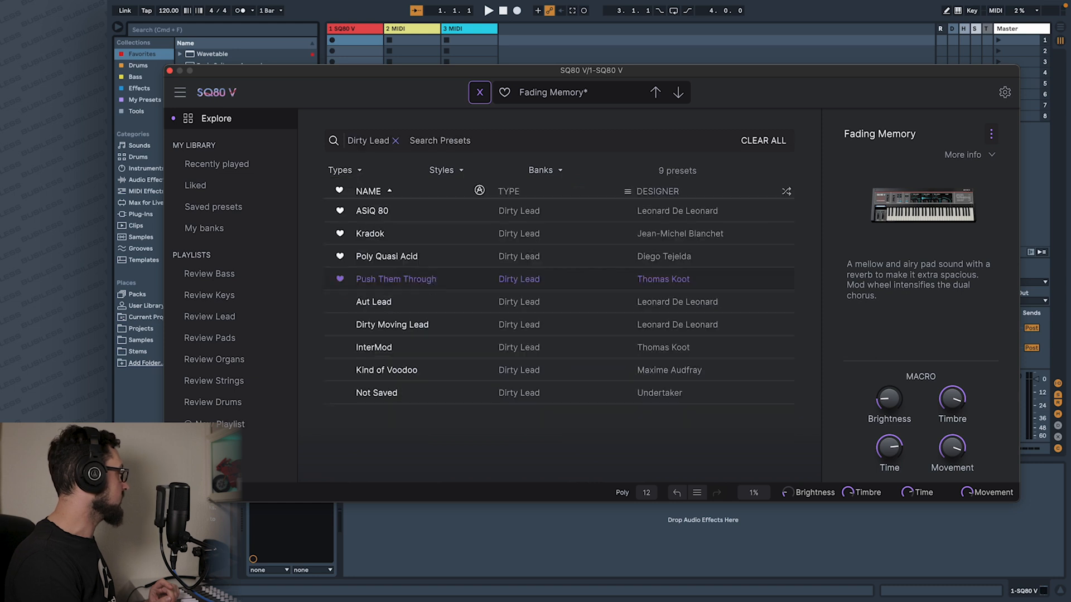
{"action": "left_click", "coordinate": [396, 235]}
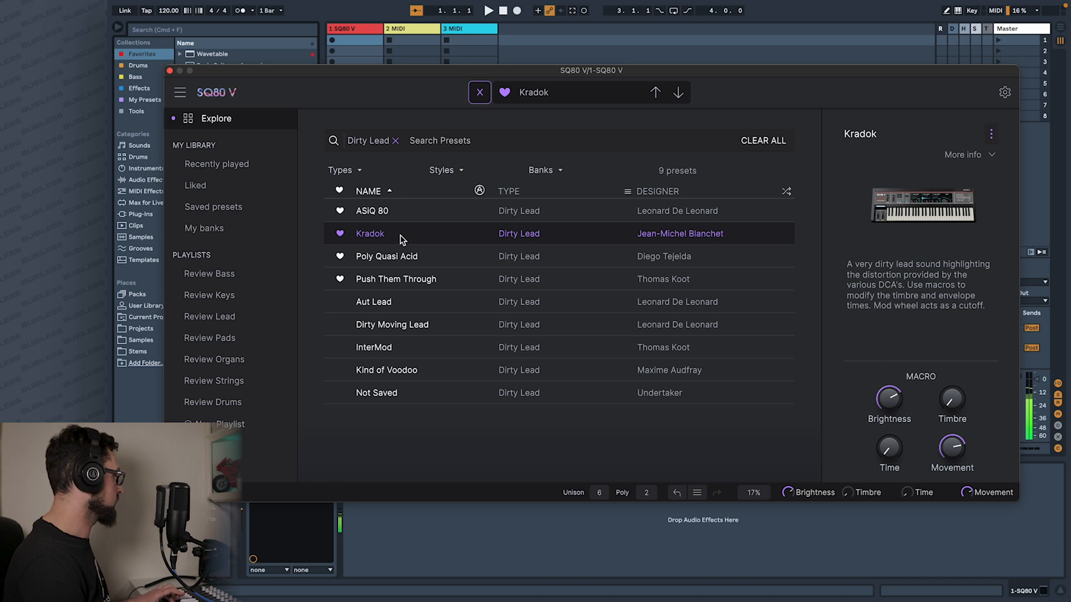
{"action": "left_click", "coordinate": [478, 93]}
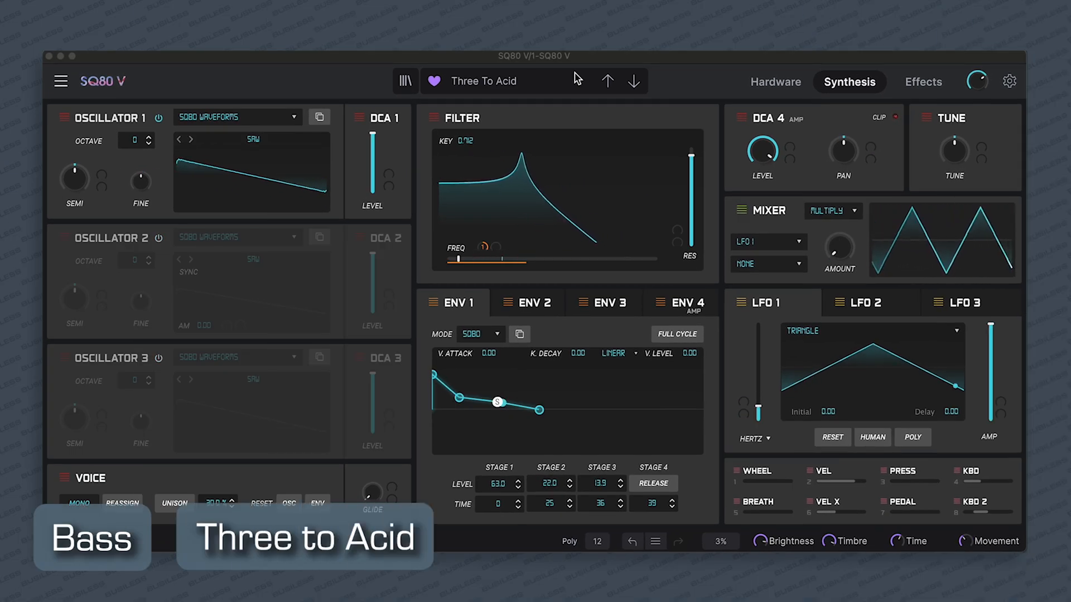
Audition the bass presets following Three To Acid, including Dark Bass, Oline and Destructive Pulses.
{"action": "left_click", "coordinate": [634, 83]}
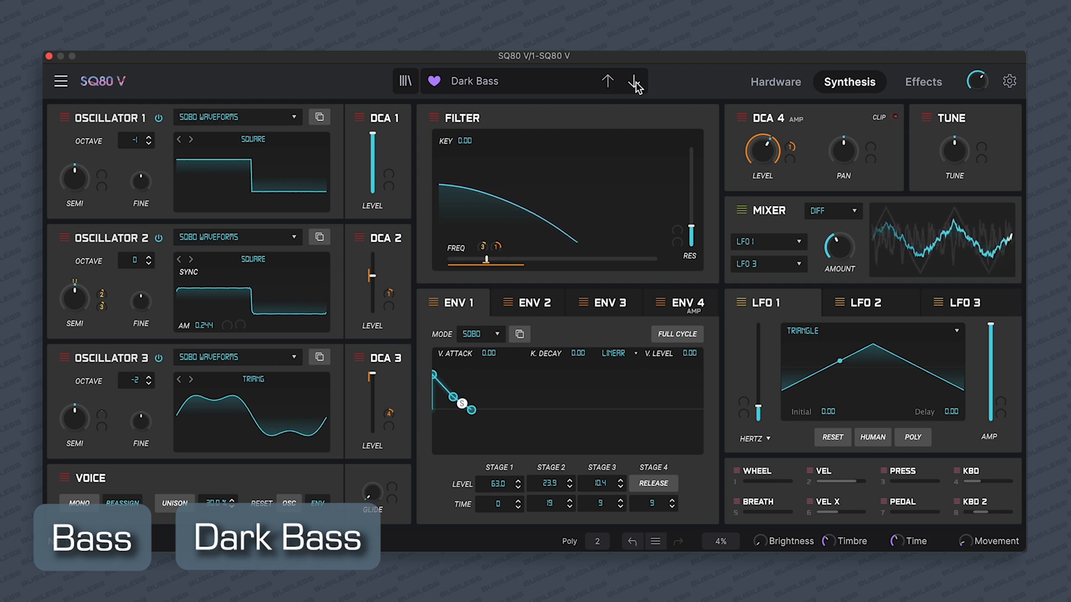
{"action": "left_click", "coordinate": [634, 82]}
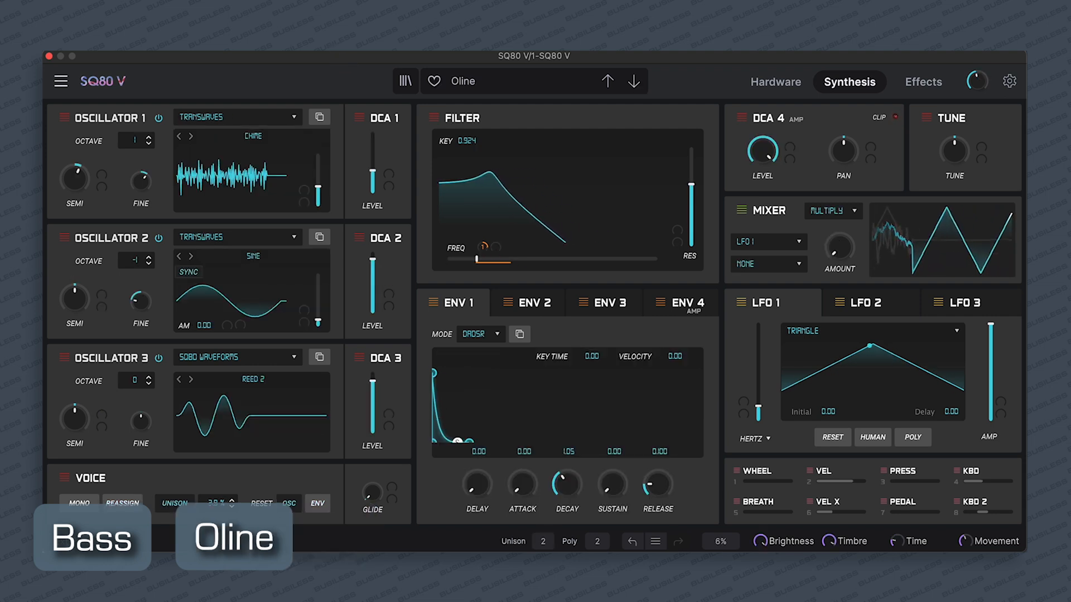
{"action": "left_click", "coordinate": [635, 83]}
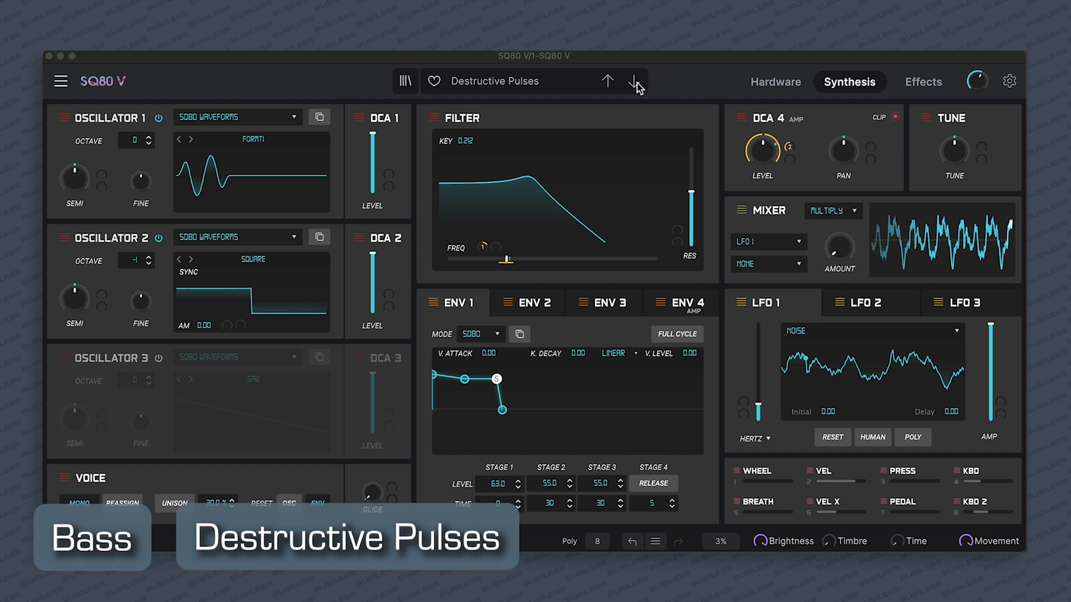
{"action": "left_click", "coordinate": [634, 82]}
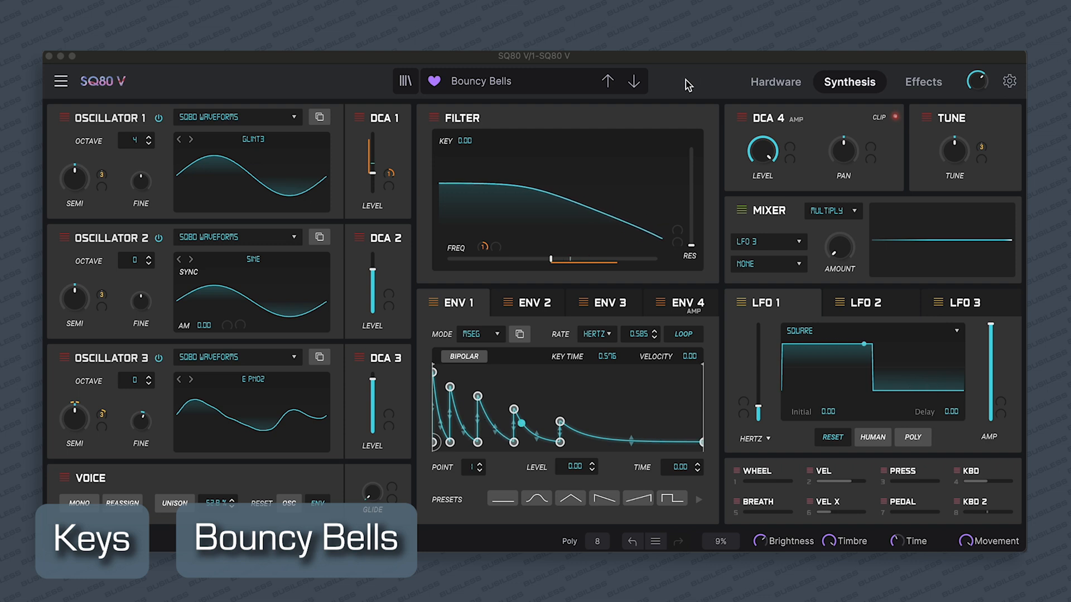
Audition the keys presets following Bouncy Bells, including Emotional Crush, In Unison and Key Strings.
{"action": "left_click", "coordinate": [634, 82]}
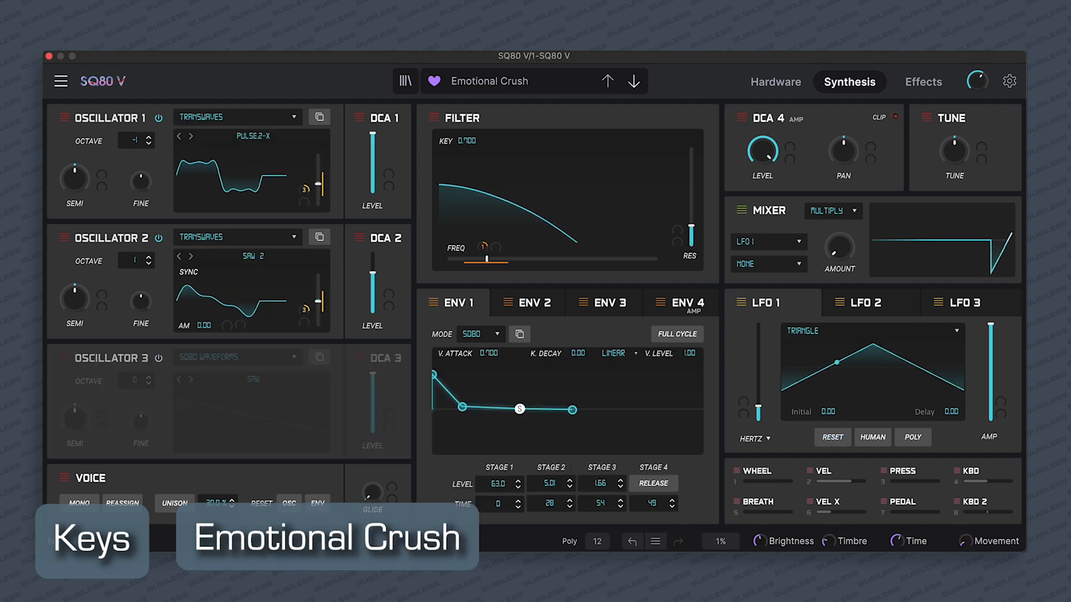
{"action": "left_click", "coordinate": [634, 82]}
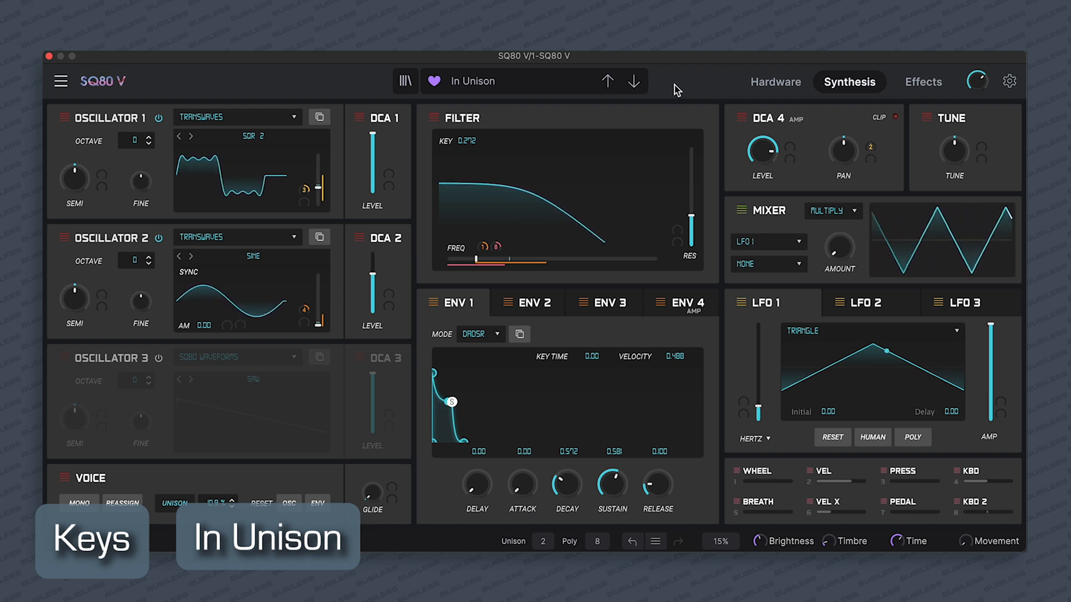
{"action": "left_click", "coordinate": [635, 83]}
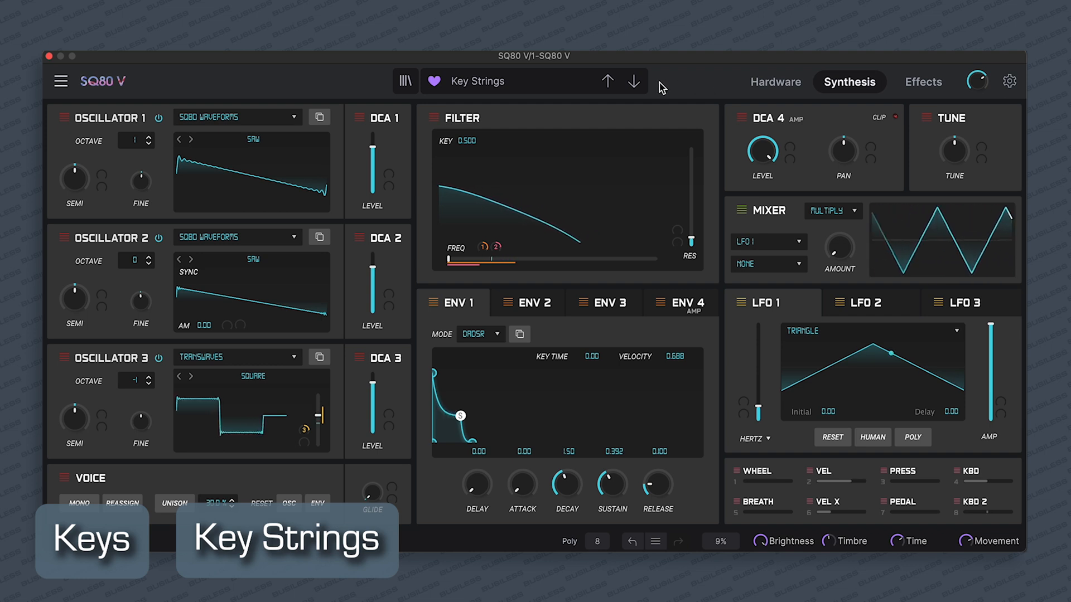
{"action": "left_click", "coordinate": [636, 84]}
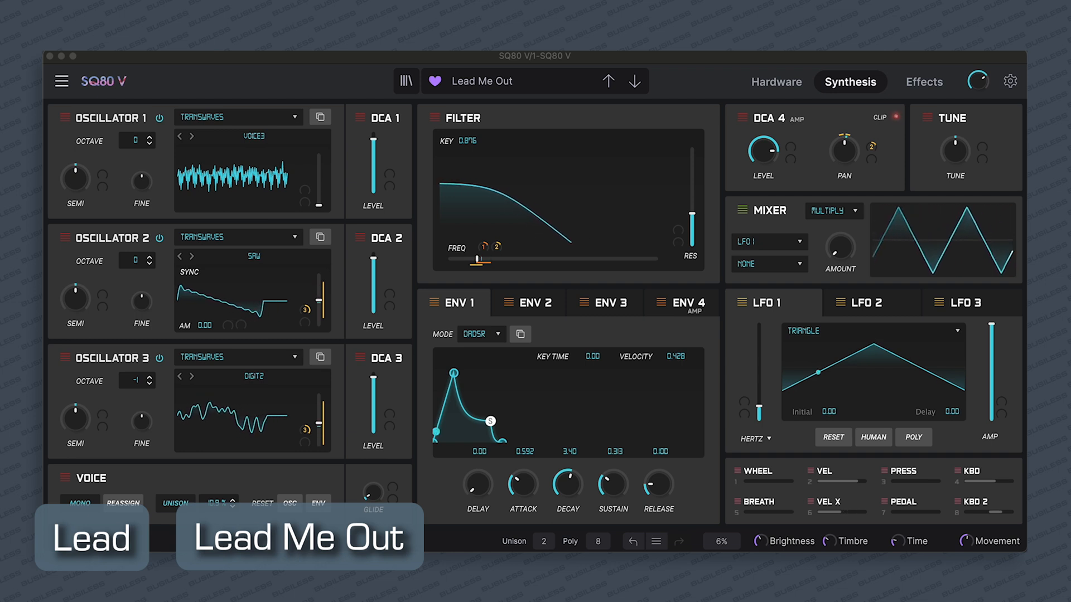
Audition the lead presets following Lead Me Out, including Warp Drive and Chorus Verba.
{"action": "left_click", "coordinate": [635, 83]}
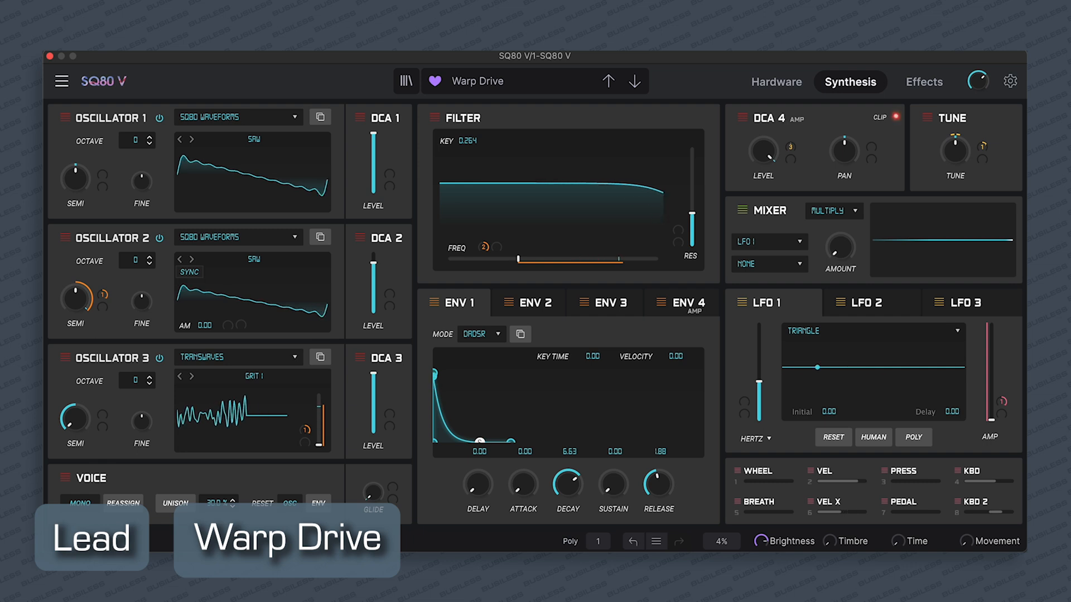
{"action": "left_click", "coordinate": [636, 83]}
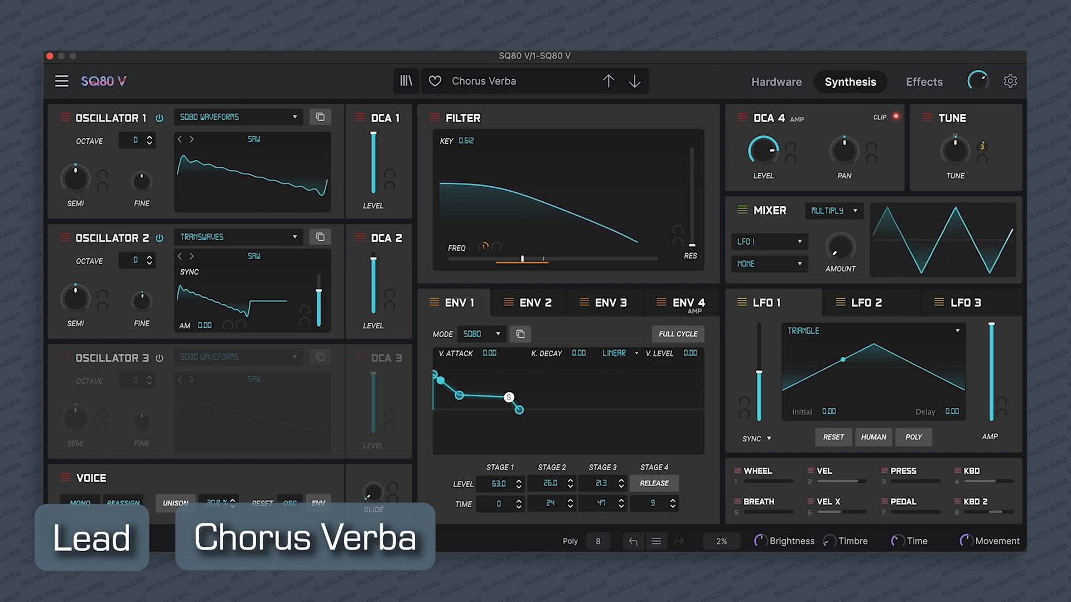
{"action": "left_click", "coordinate": [635, 84]}
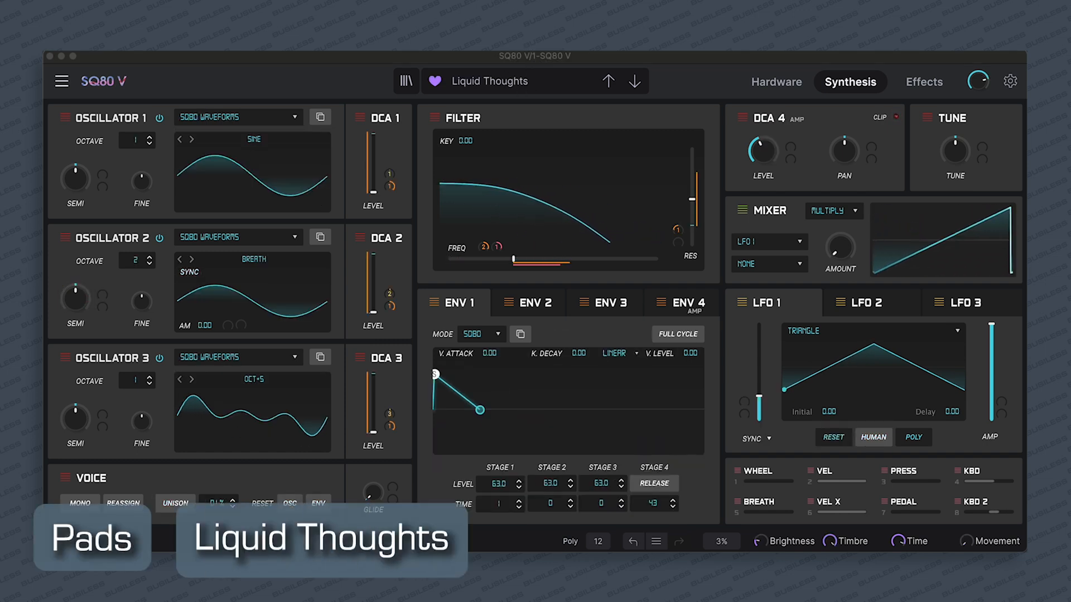
Audition the pad presets following Liquid Thoughts, including Sinking In, Harvest Dawn and Three Waves.
{"action": "left_click", "coordinate": [635, 83]}
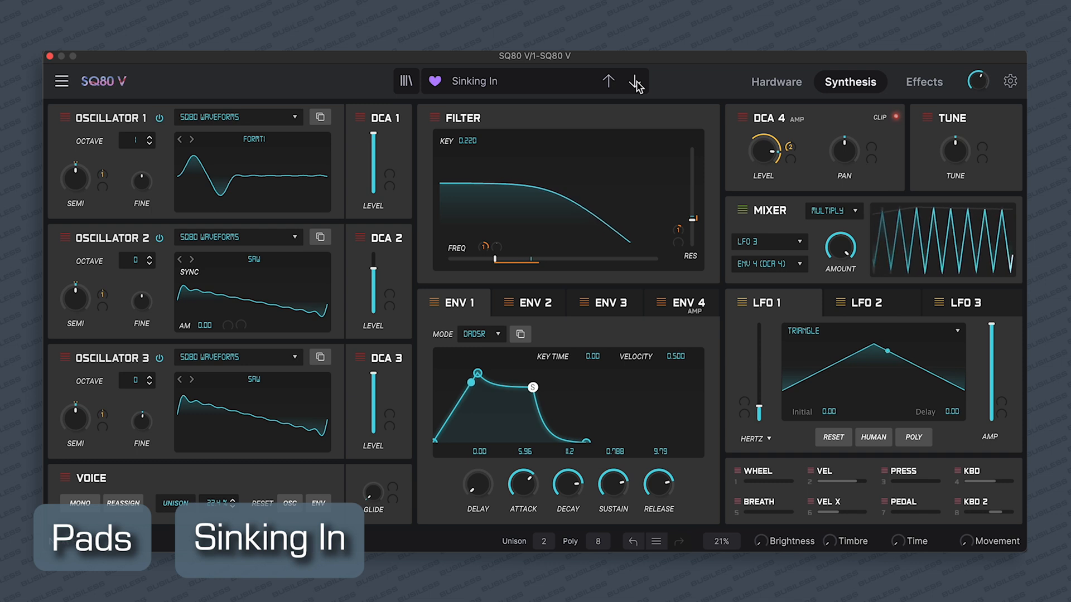
{"action": "left_click", "coordinate": [635, 83]}
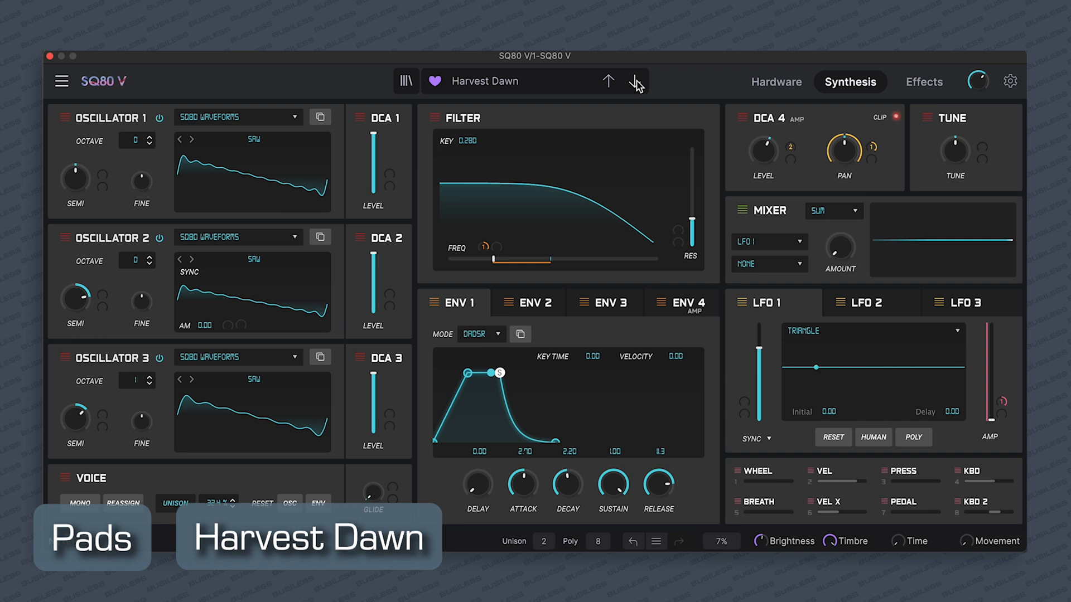
{"action": "left_click", "coordinate": [636, 83]}
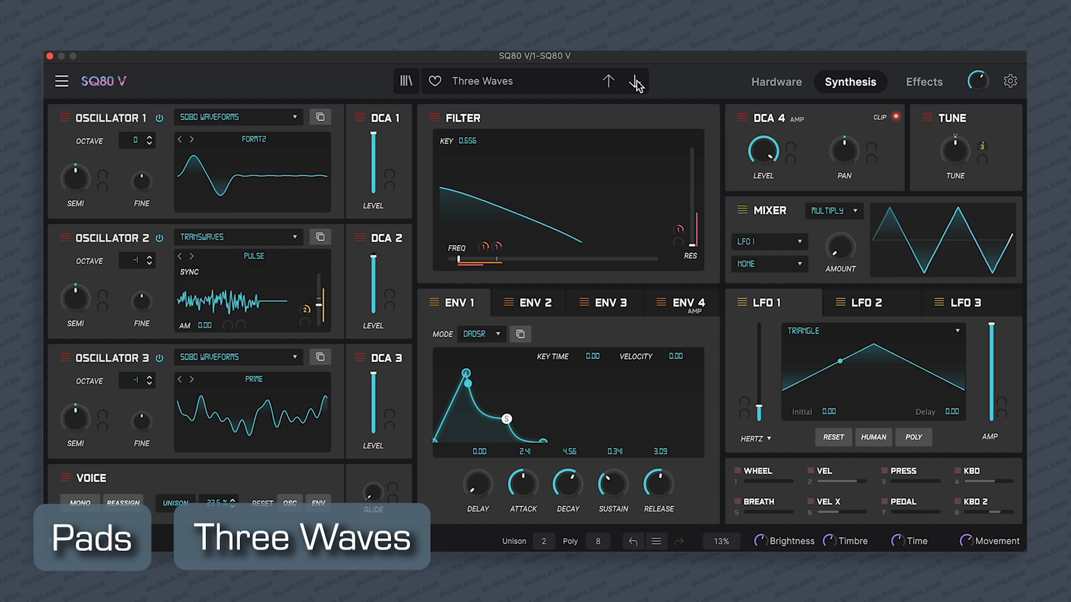
{"action": "left_click", "coordinate": [636, 84]}
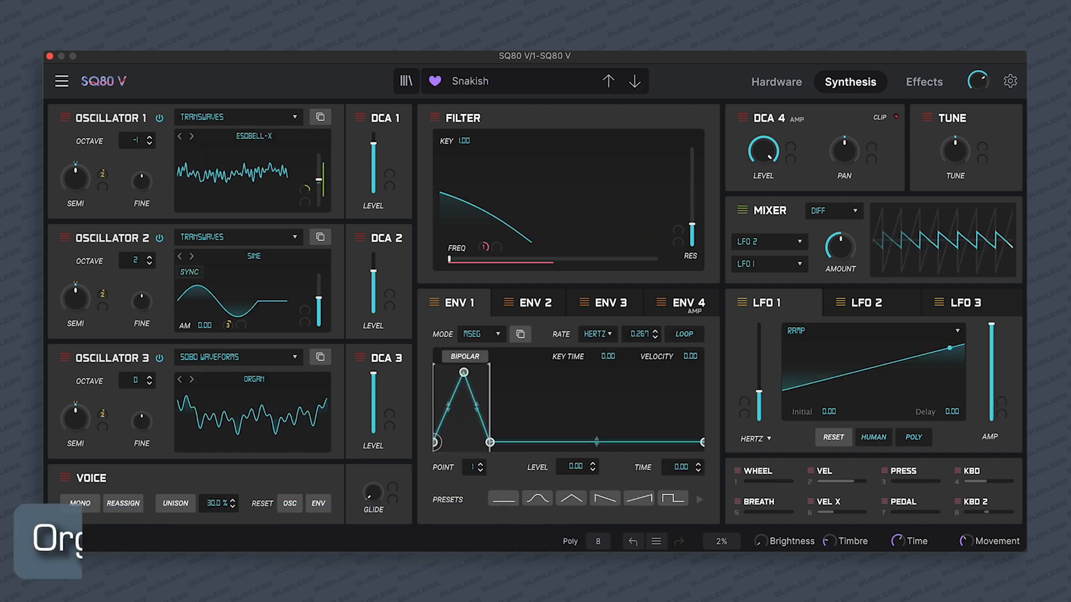
Audition organ and strings presets, moving from Snakish to Space Organ and from Saw Something to Lush SQ Strings.
{"action": "left_click", "coordinate": [635, 83]}
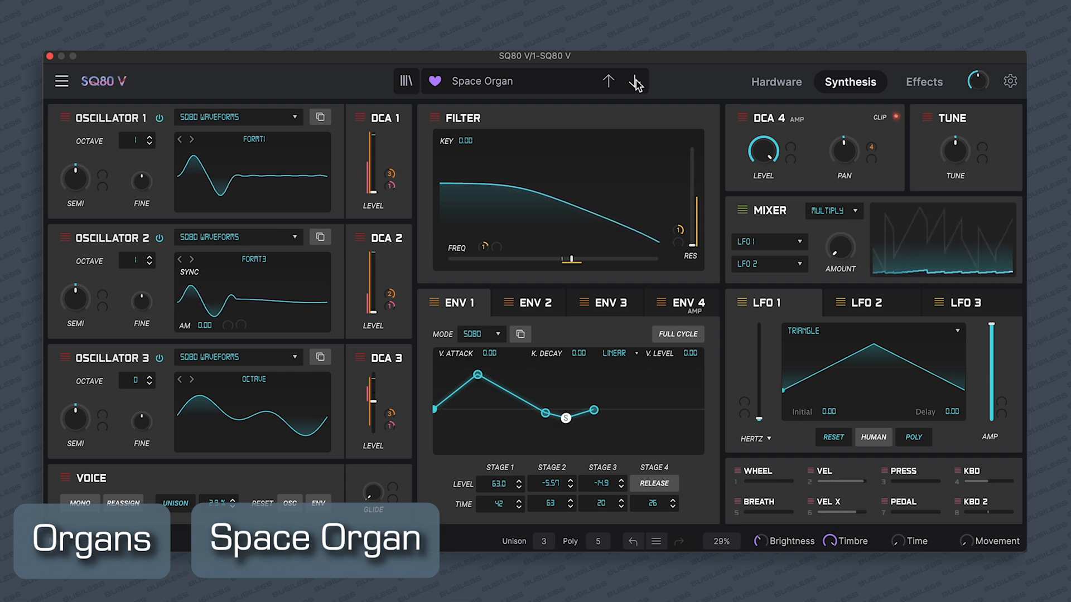
{"action": "left_click", "coordinate": [635, 83]}
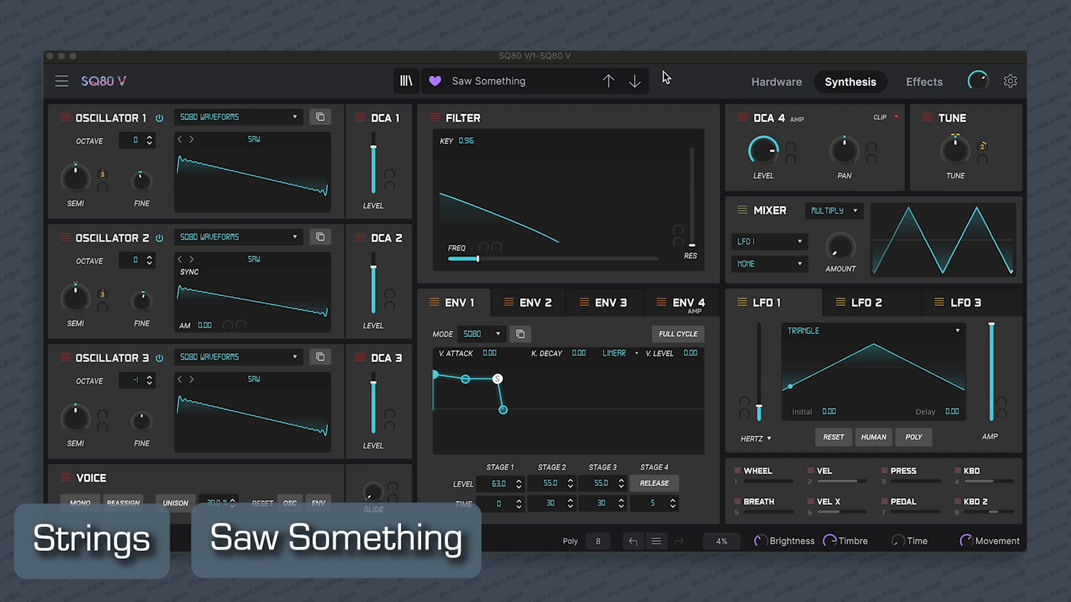
{"action": "left_click", "coordinate": [634, 82]}
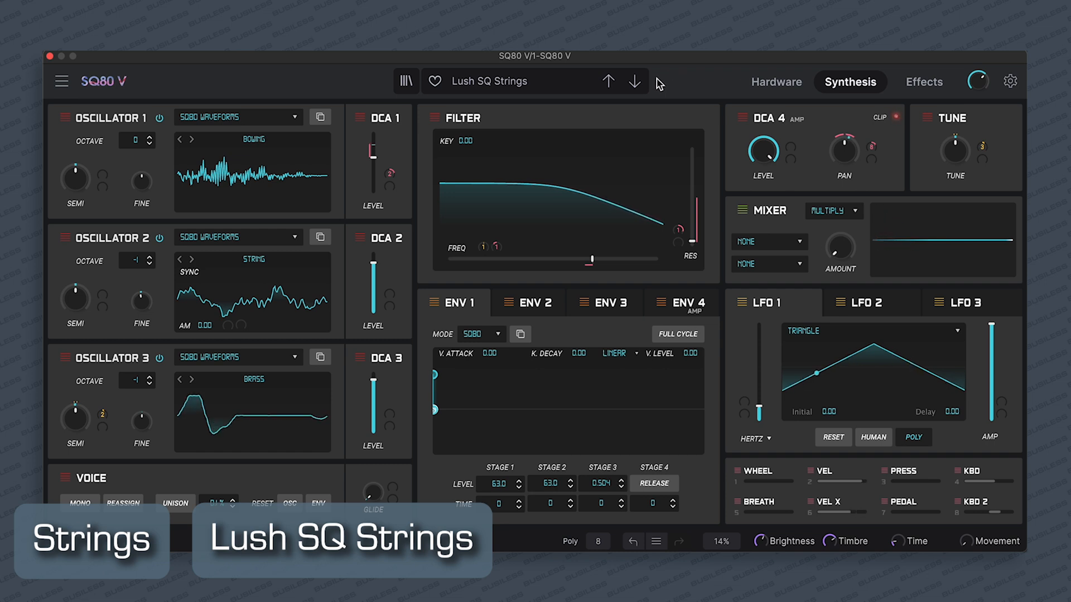
{"action": "left_click", "coordinate": [635, 82]}
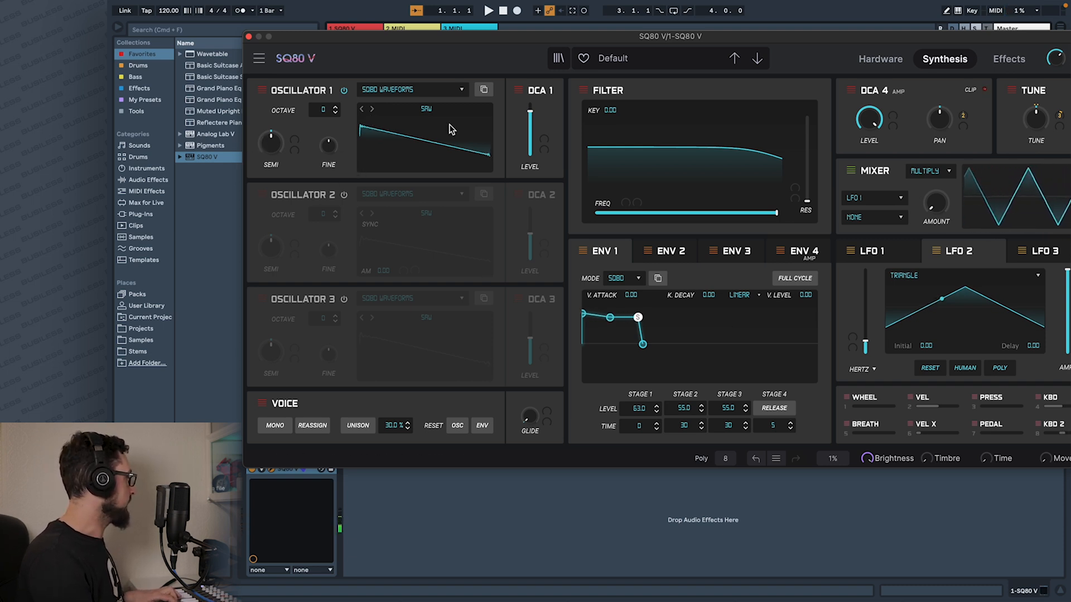
Switch Oscillator 1 to the Transwaves SAW waveform and move its transwave position slightly above the minimum.
{"action": "left_click", "coordinate": [385, 112]}
{"action": "left_click", "coordinate": [510, 123]}
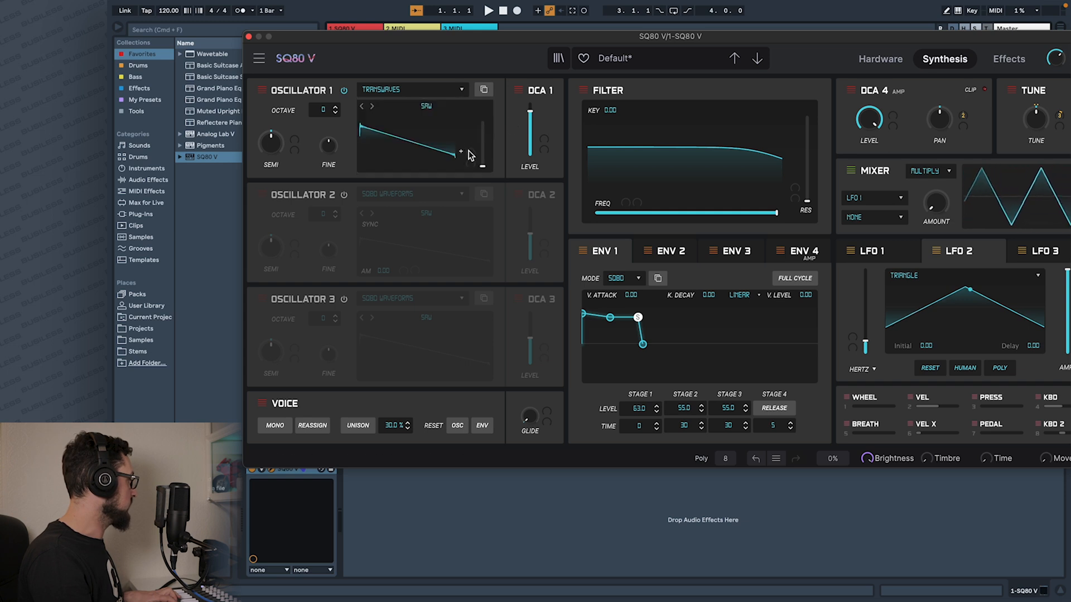
{"action": "left_click_drag", "start_coordinate": [480, 167], "coordinate": [478, 83]}
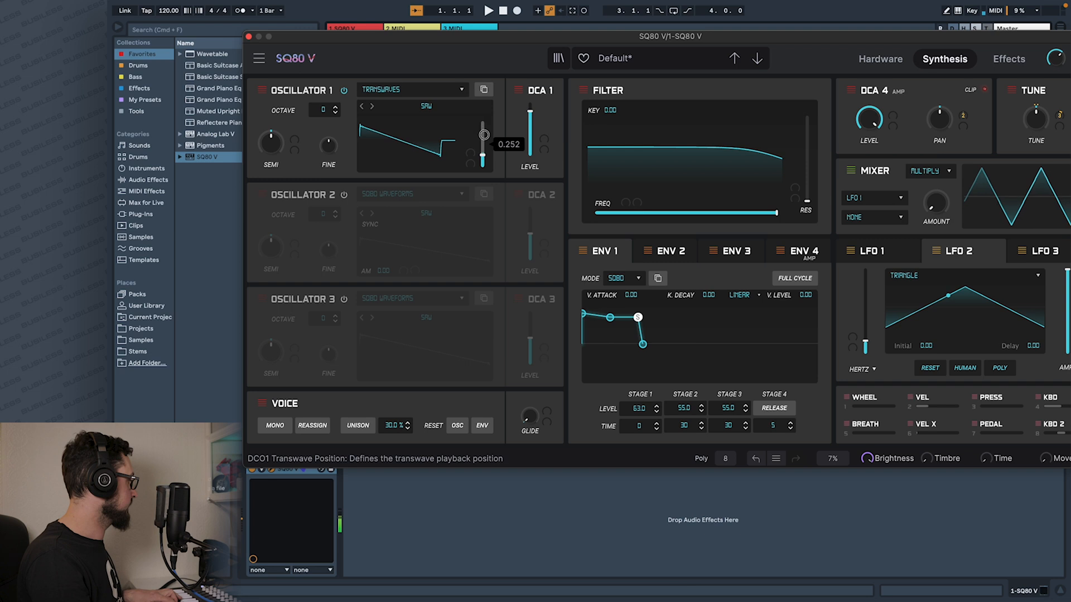
{"action": "left_click_drag", "start_coordinate": [484, 135], "coordinate": [483, 162]}
Enable Oscillator 2, assign it the Transwaves PULSE waveform, and raise its transwave position slightly above the minimum.
{"action": "left_click", "coordinate": [343, 195]}
{"action": "left_click", "coordinate": [402, 193]}
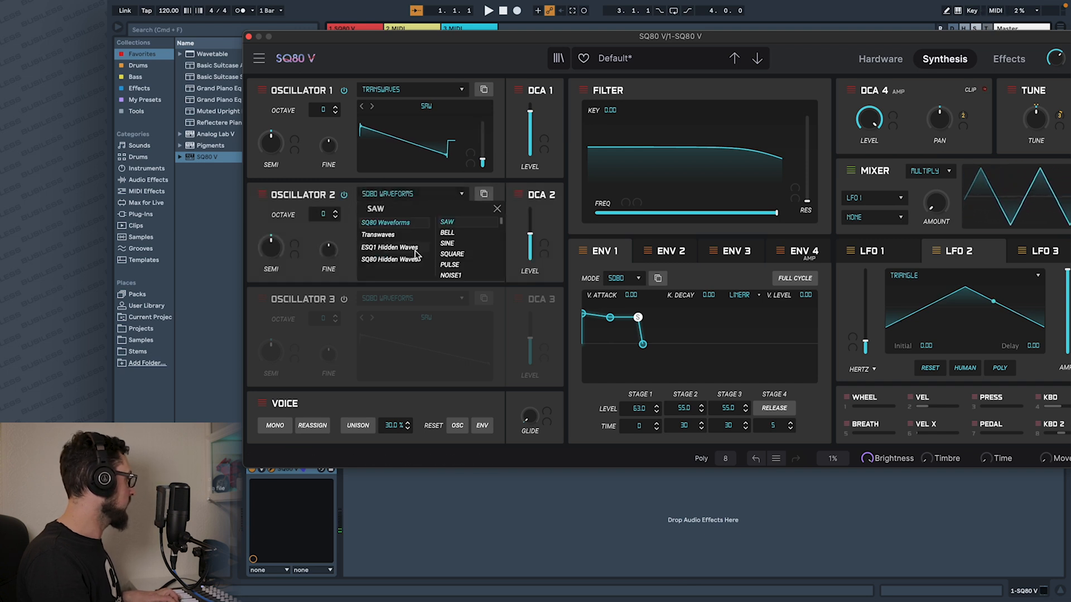
{"action": "left_click", "coordinate": [388, 236]}
{"action": "scroll", "coordinate": [468, 249], "scroll_direction": "down", "scroll_amount": 2}
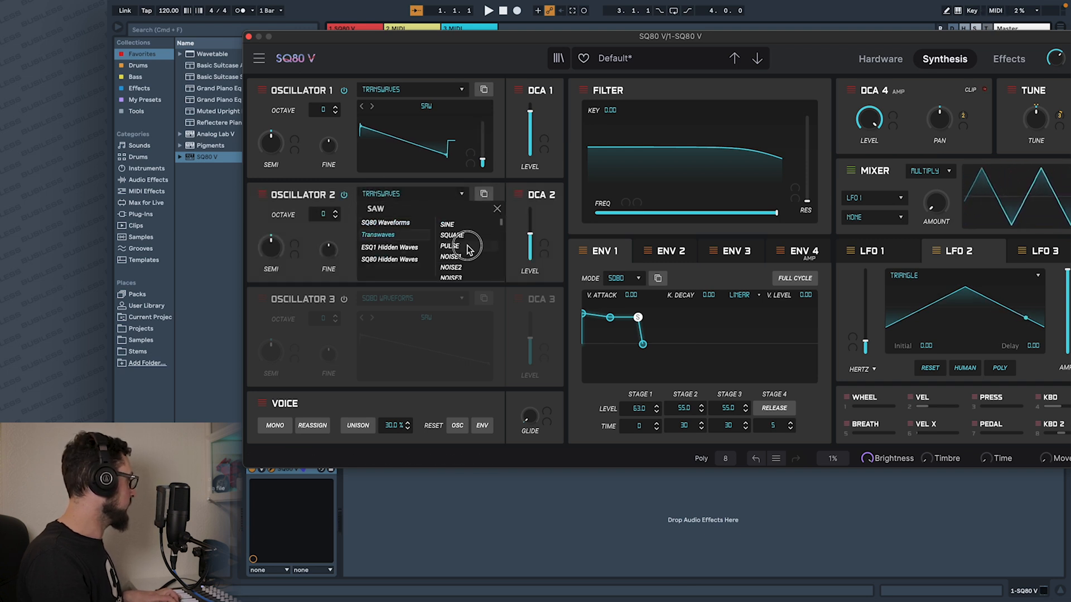
{"action": "left_click", "coordinate": [517, 221]}
{"action": "left_click_drag", "start_coordinate": [485, 270], "coordinate": [532, 230]}
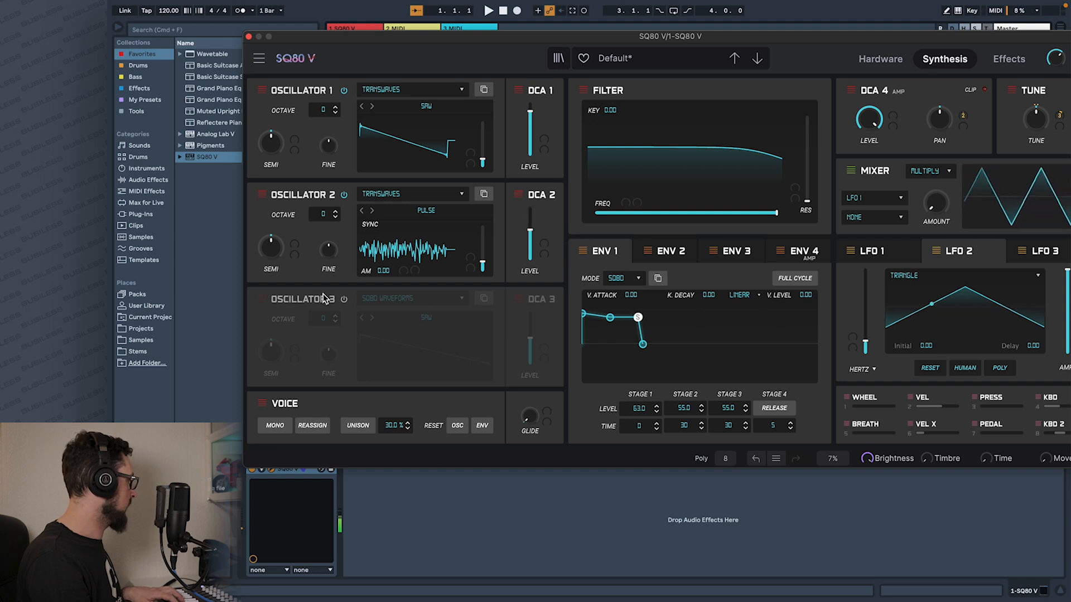
Enable Oscillator 3 and assign it the Transwaves SINE waveform.
{"action": "left_click", "coordinate": [343, 299]}
{"action": "left_click", "coordinate": [379, 300]}
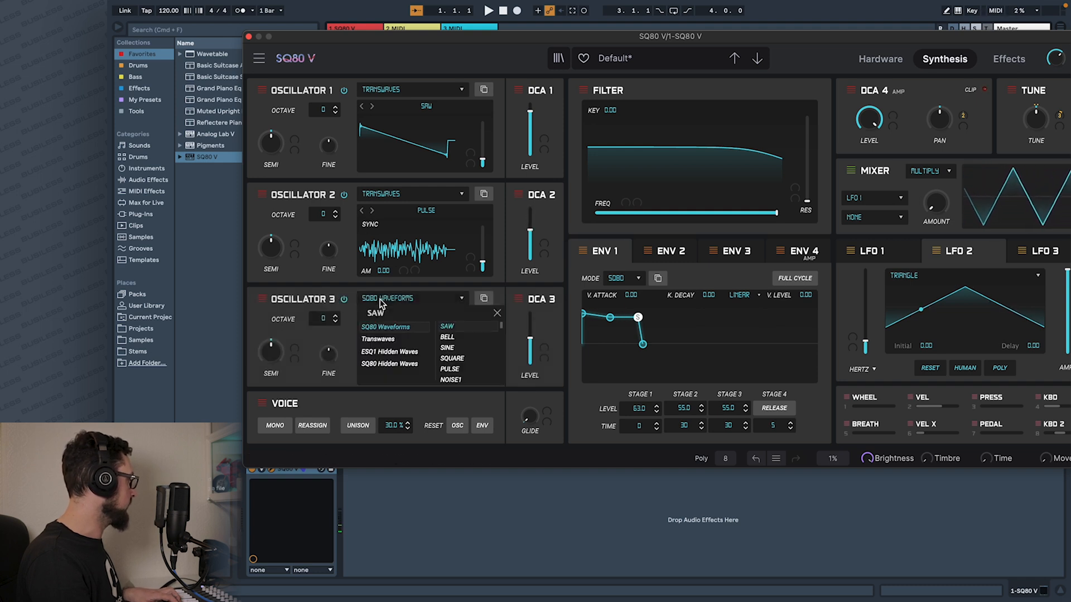
{"action": "left_click", "coordinate": [404, 340]}
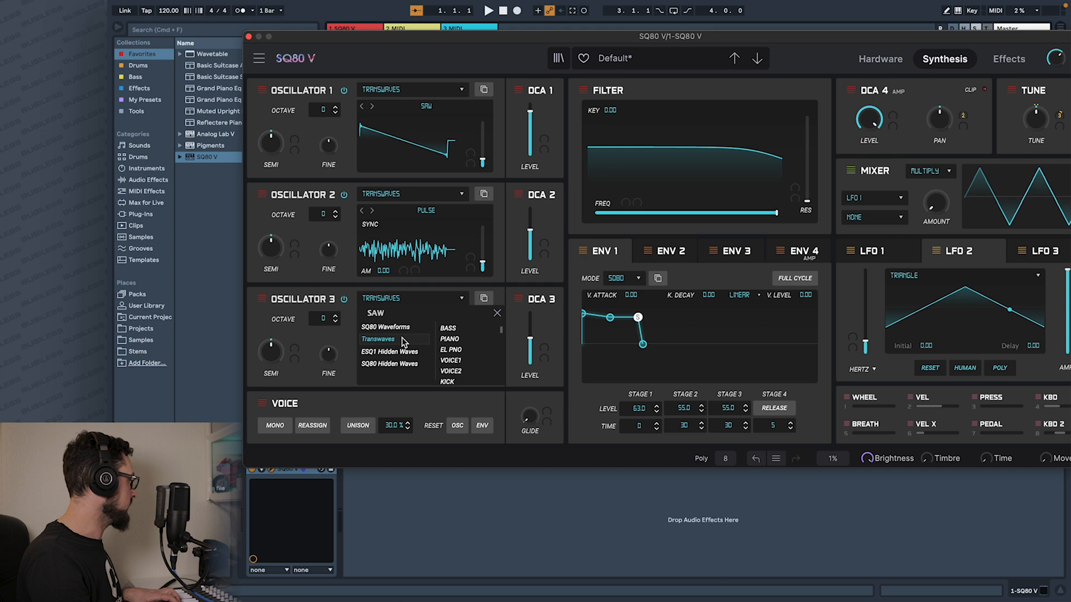
{"action": "scroll", "coordinate": [463, 346], "scroll_direction": "up", "scroll_amount": 3}
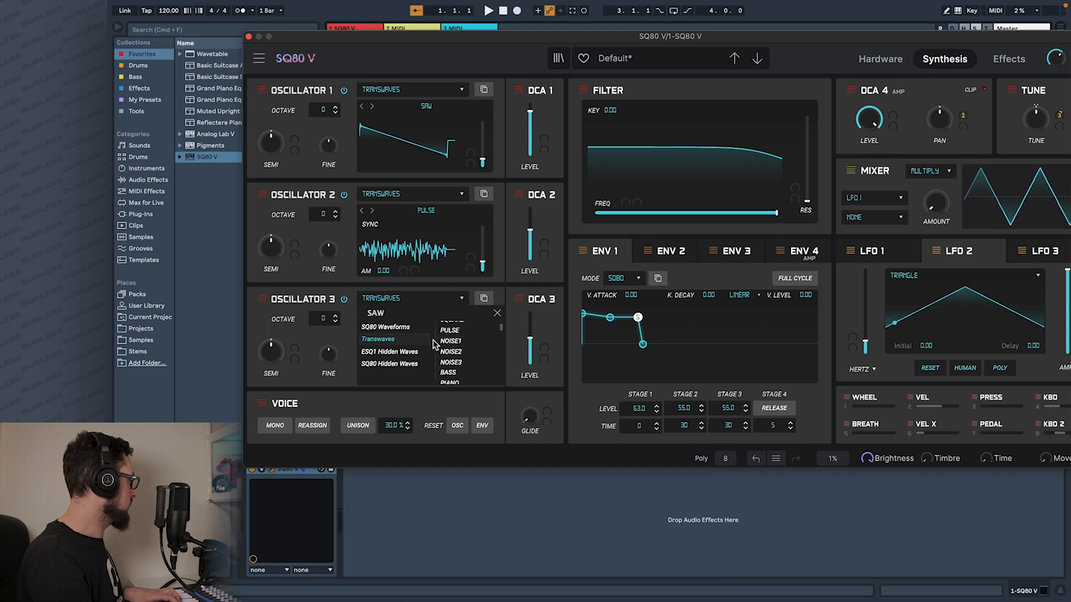
{"action": "scroll", "coordinate": [464, 348], "scroll_direction": "up", "scroll_amount": 2}
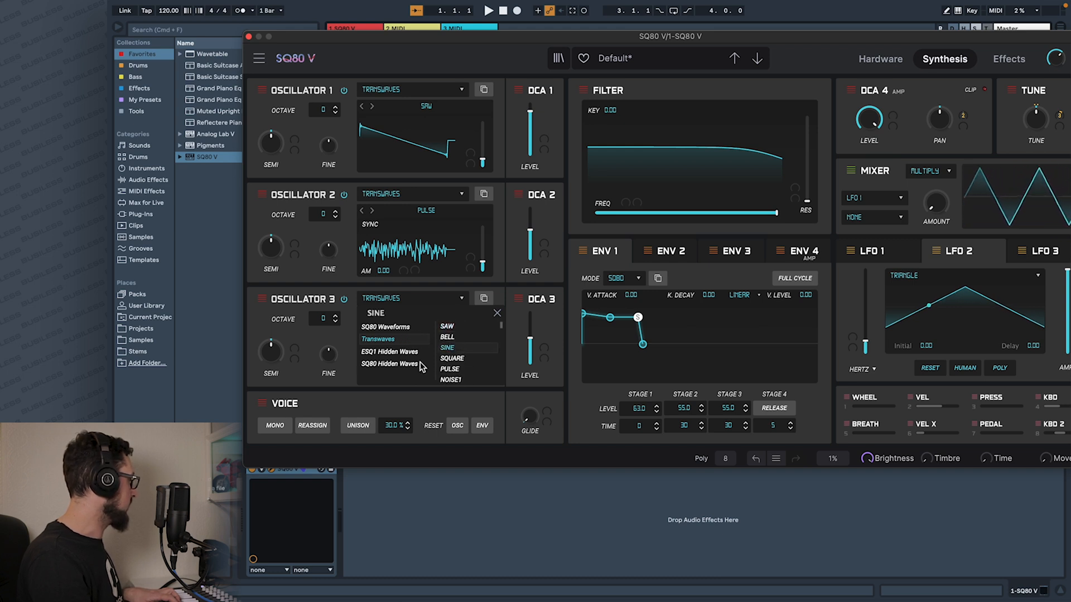
{"action": "left_click", "coordinate": [500, 344]}
Tune Oscillator 3 down to -12 semitones and lower its DCA 3 level below the midpoint.
{"action": "left_click_drag", "start_coordinate": [271, 351], "coordinate": [274, 464]}
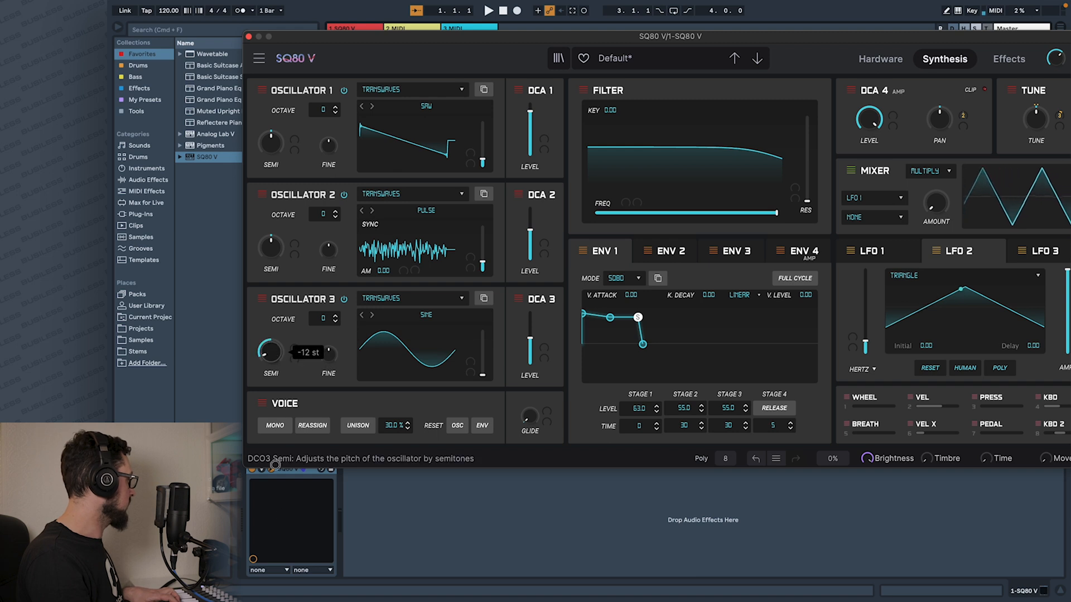
{"action": "left_click_drag", "start_coordinate": [522, 340], "coordinate": [530, 321]}
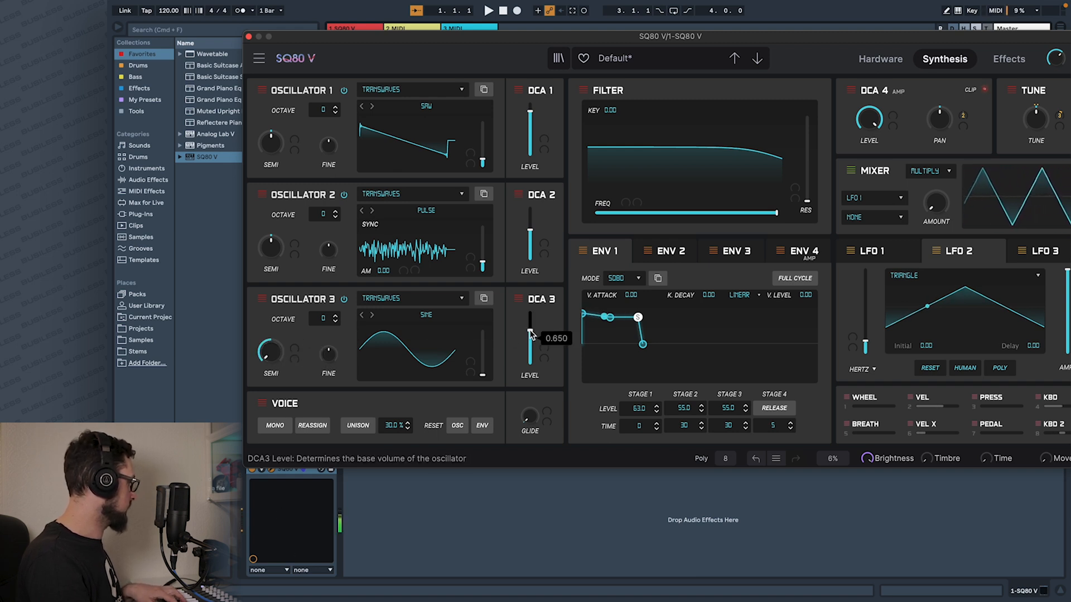
{"action": "left_click_drag", "start_coordinate": [533, 368], "coordinate": [530, 357]}
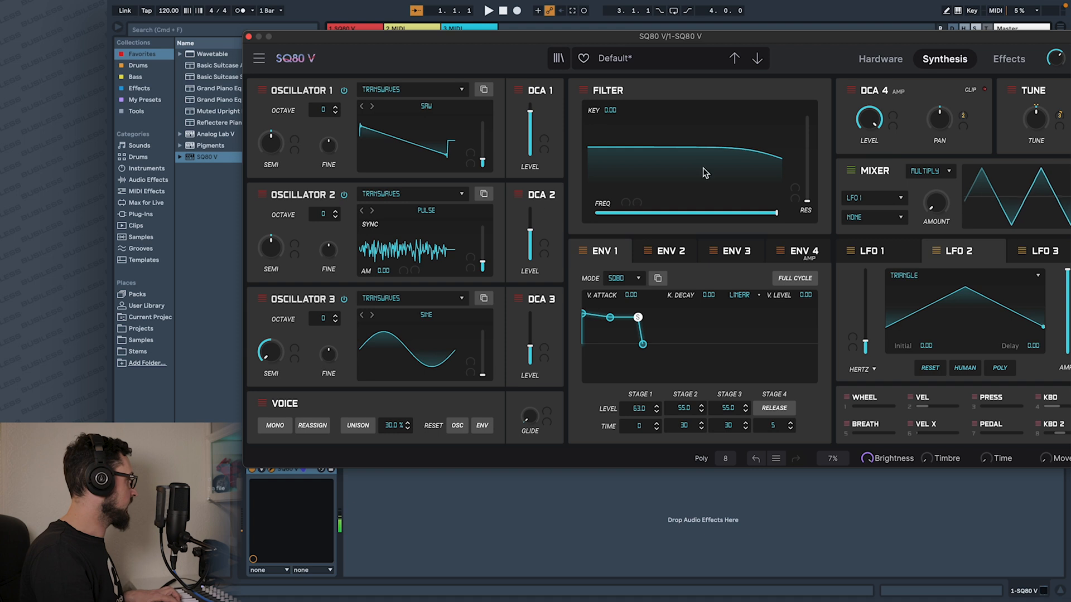
Lower the filter cutoff to about the middle of its range and raise the resonance slightly past halfway.
{"action": "left_click_drag", "start_coordinate": [777, 215], "coordinate": [690, 222]}
{"action": "left_click_drag", "start_coordinate": [777, 207], "coordinate": [791, 110]}
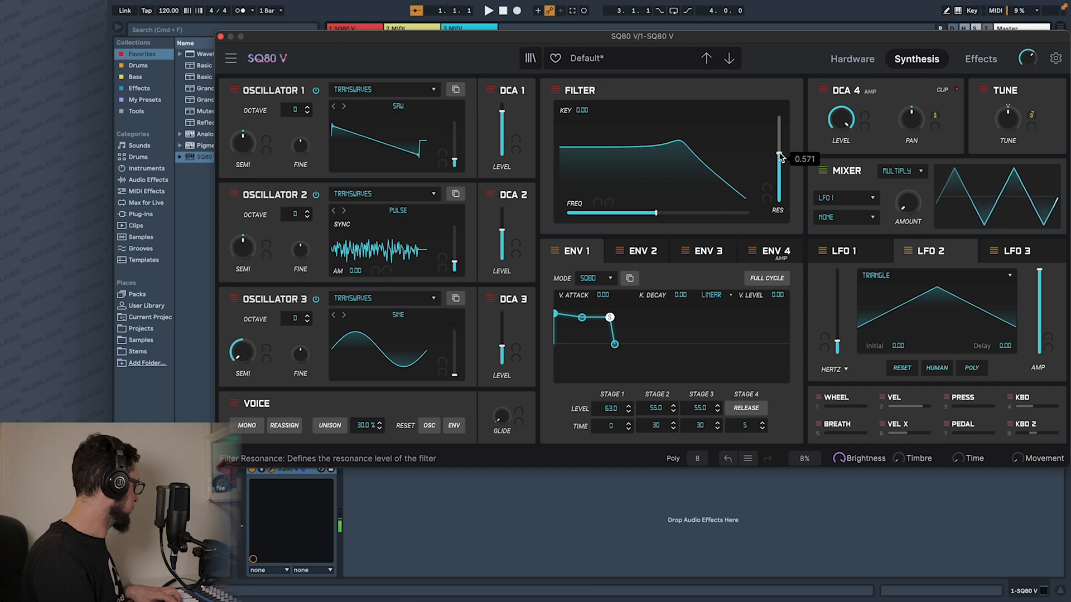
Change LFO 1 to a Sine wave and assign it as the first modulation source of Oscillator 1's wave position.
{"action": "left_click", "coordinate": [850, 252]}
{"action": "left_click", "coordinate": [916, 275]}
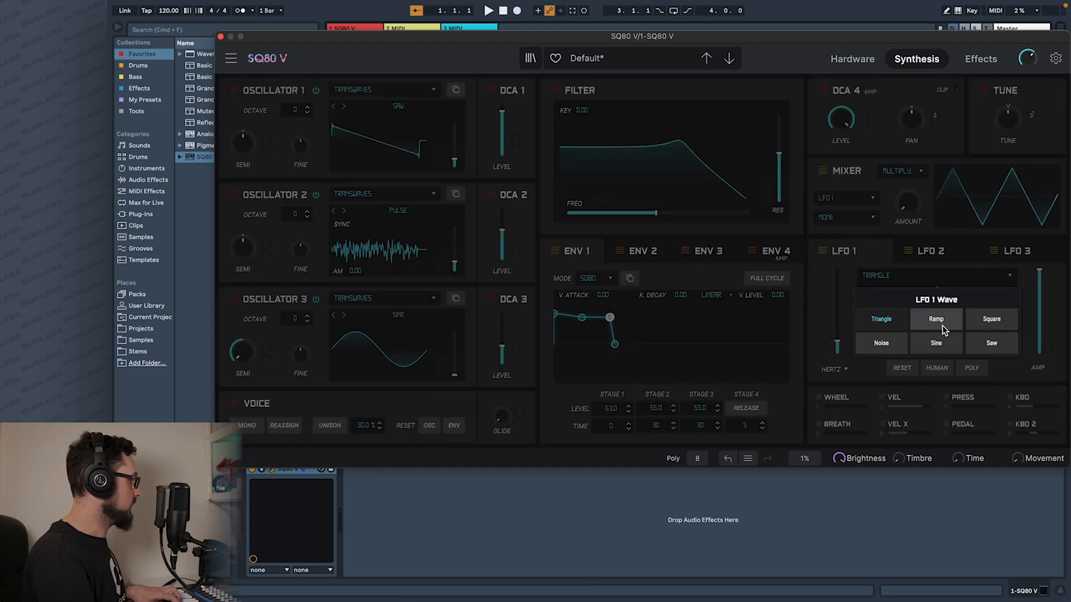
{"action": "left_click", "coordinate": [936, 344]}
{"action": "mouse_move", "coordinate": [837, 344]}
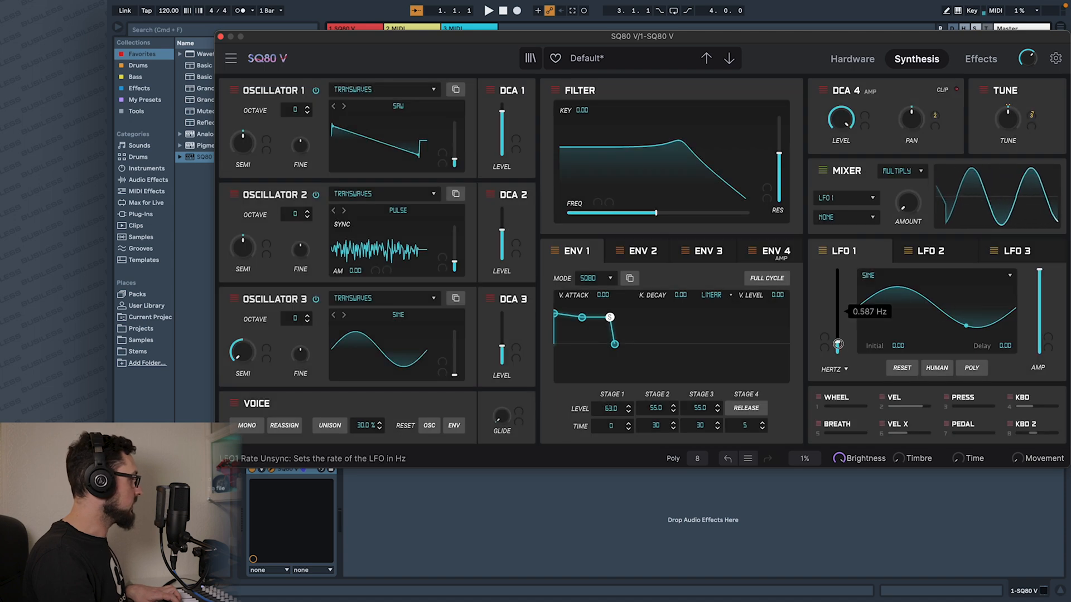
{"action": "left_click", "coordinate": [439, 154]}
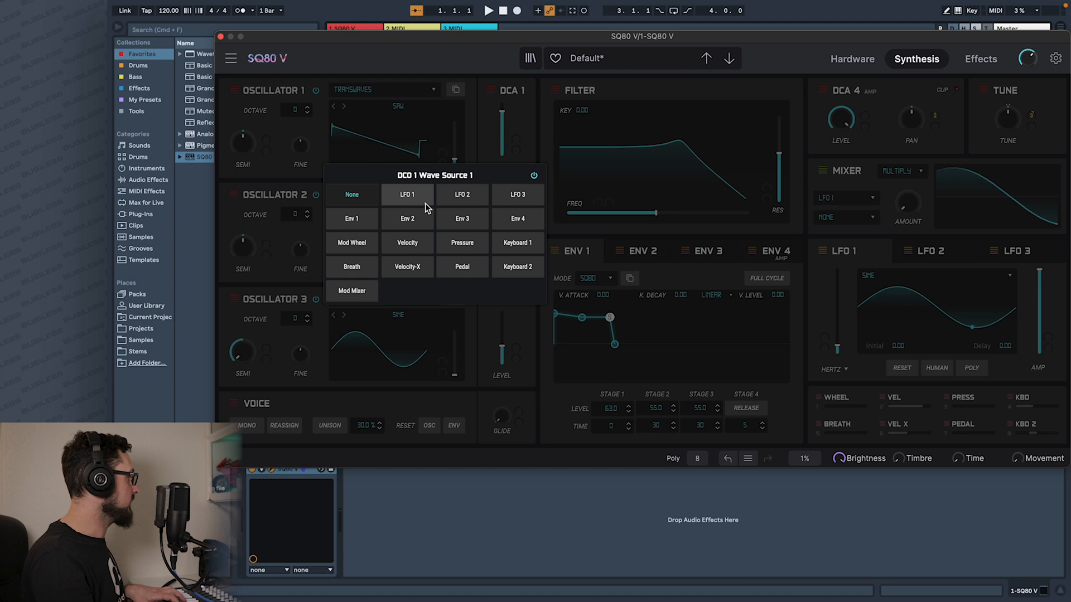
{"action": "left_click", "coordinate": [399, 202]}
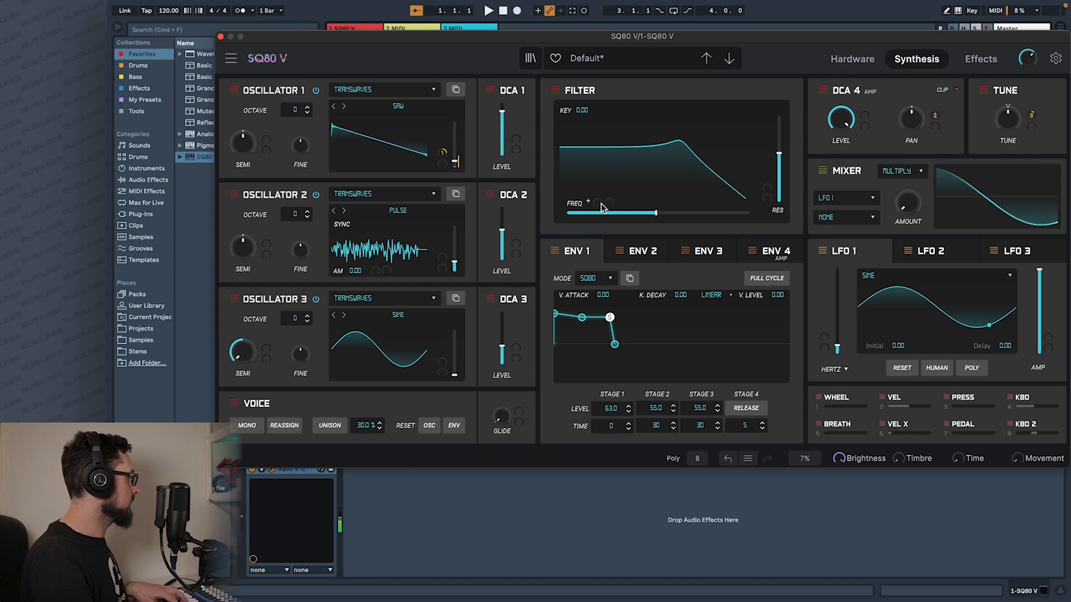
Switch Env 4 to DADSR mode and shape it with decay 0.868, sustain 0.393 and release 4.58.
{"action": "left_click", "coordinate": [772, 253]}
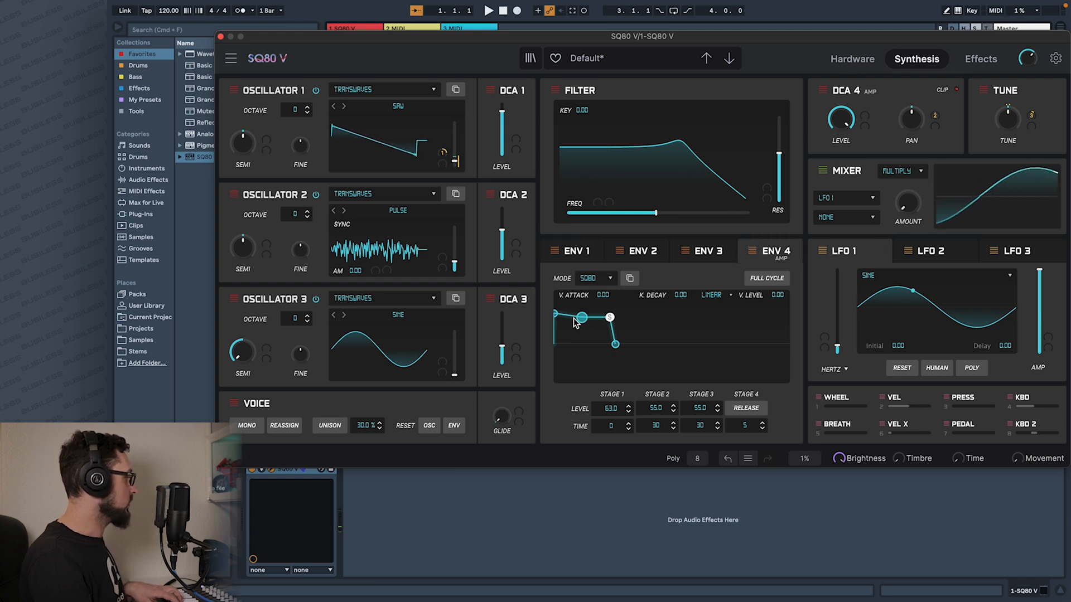
{"action": "left_click_drag", "start_coordinate": [575, 322], "coordinate": [574, 336]}
{"action": "left_click", "coordinate": [595, 278]}
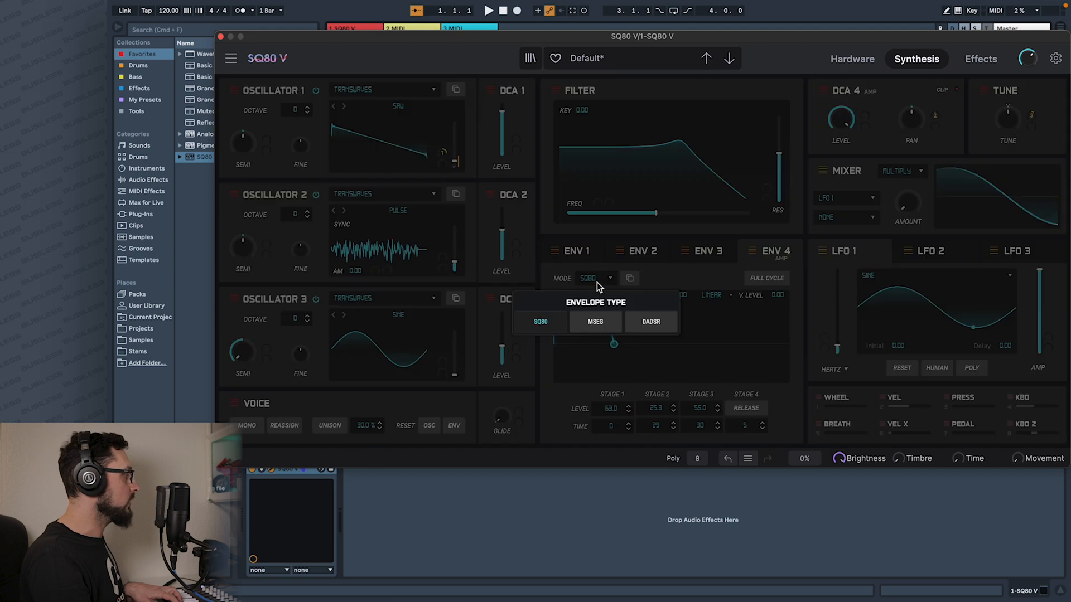
{"action": "left_click", "coordinate": [646, 323]}
{"action": "left_click_drag", "start_coordinate": [579, 373], "coordinate": [607, 377]}
{"action": "mouse_move", "coordinate": [565, 313]}
{"action": "left_mouse_down"}
{"action": "mouse_move", "coordinate": [574, 351]}
{"action": "mouse_move", "coordinate": [562, 319]}
{"action": "left_mouse_up"}
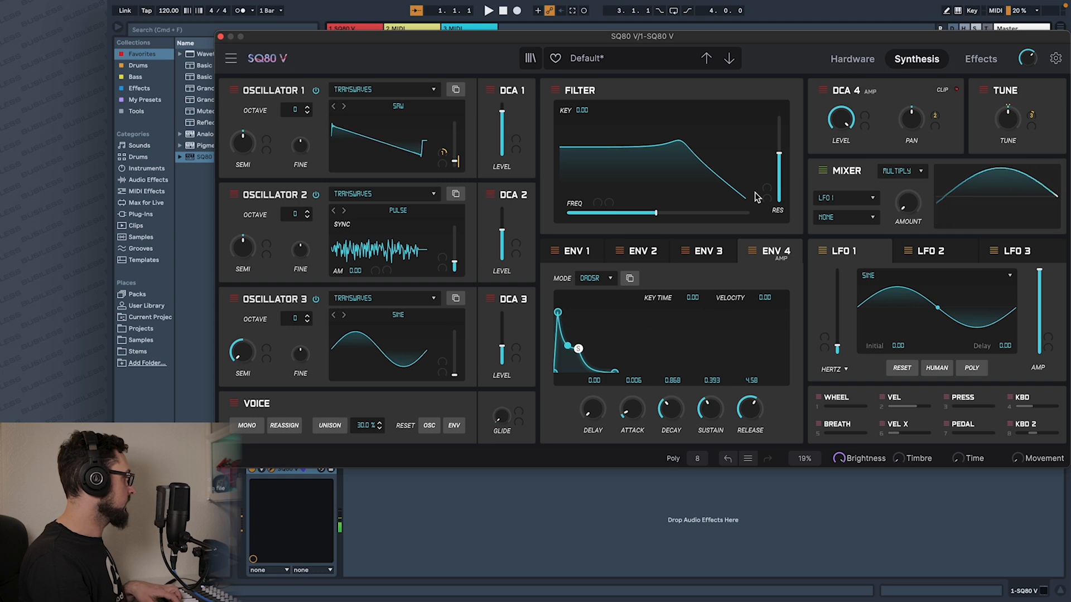
Assign Env 1 as filter cutoff source 1 and lower its stage 2 level to 24.0 and stage 3 level to 25.3.
{"action": "left_click", "coordinate": [588, 204]}
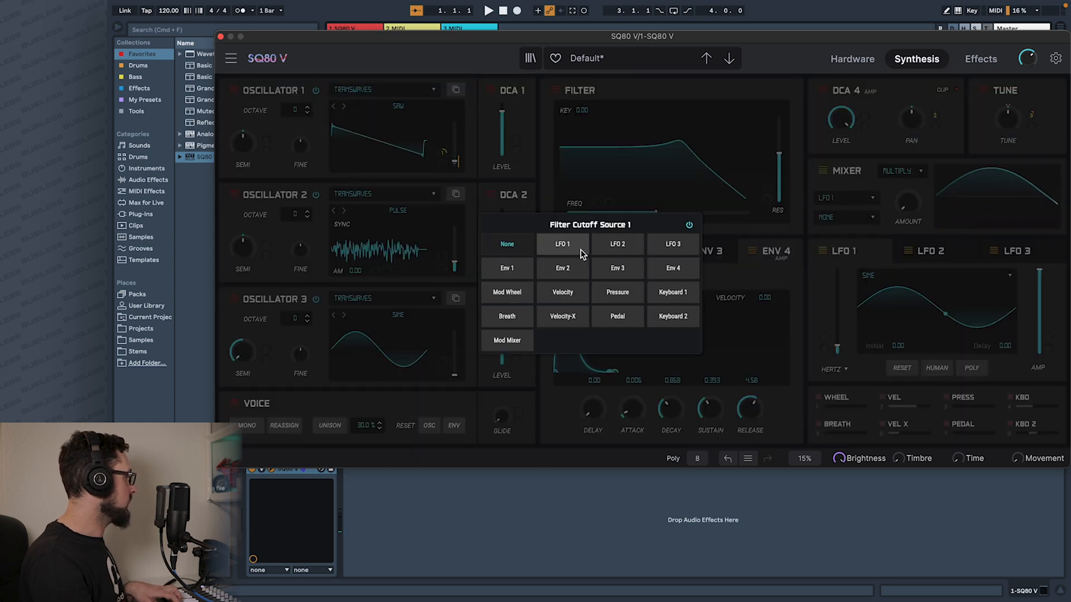
{"action": "left_click", "coordinate": [519, 271]}
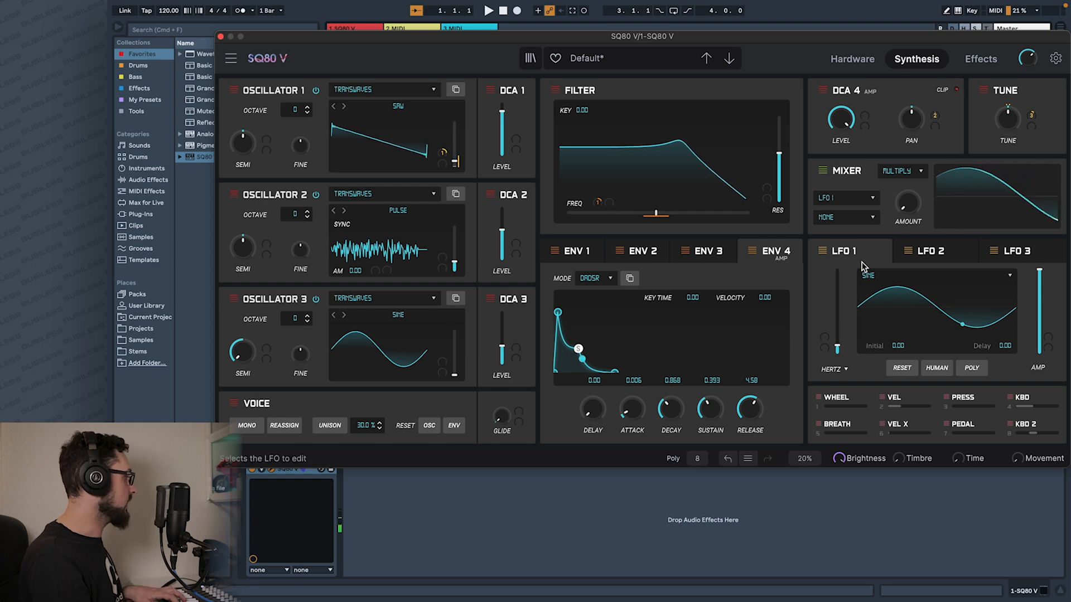
{"action": "left_click", "coordinate": [576, 251]}
{"action": "left_click_drag", "start_coordinate": [579, 318], "coordinate": [608, 332]}
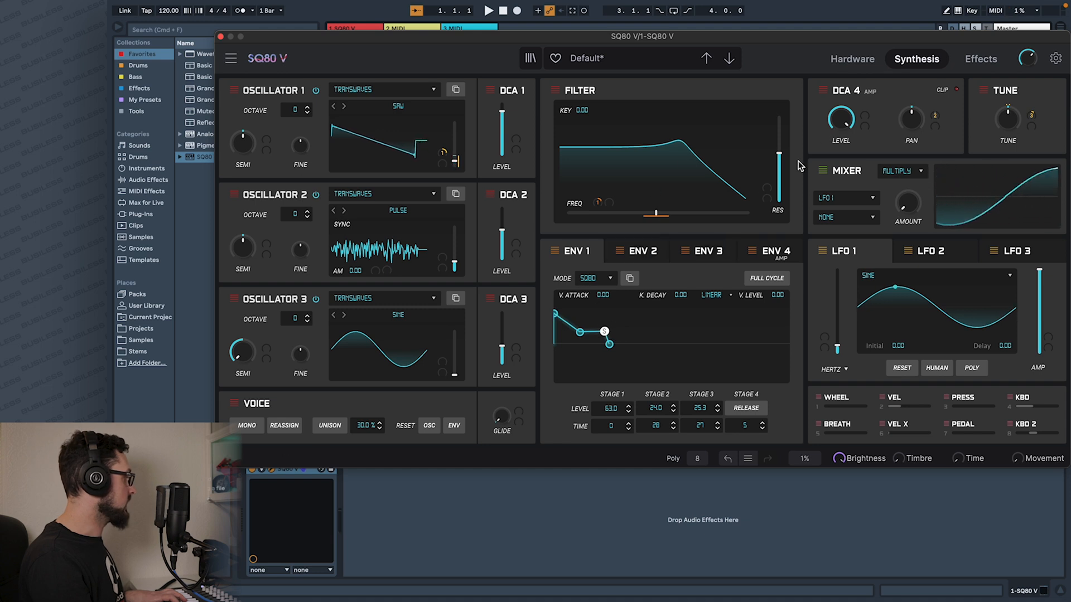
Modulate the filter resonance from Env 2 with a small amount.
{"action": "left_click", "coordinate": [766, 188]}
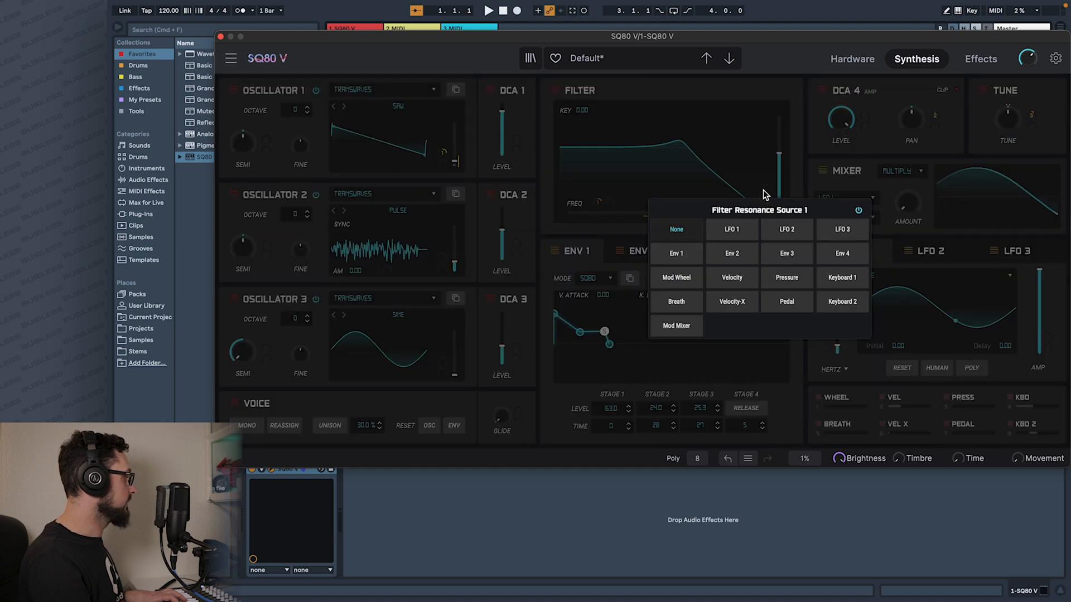
{"action": "left_click", "coordinate": [731, 253]}
{"action": "left_click_drag", "start_coordinate": [766, 189], "coordinate": [771, 164]}
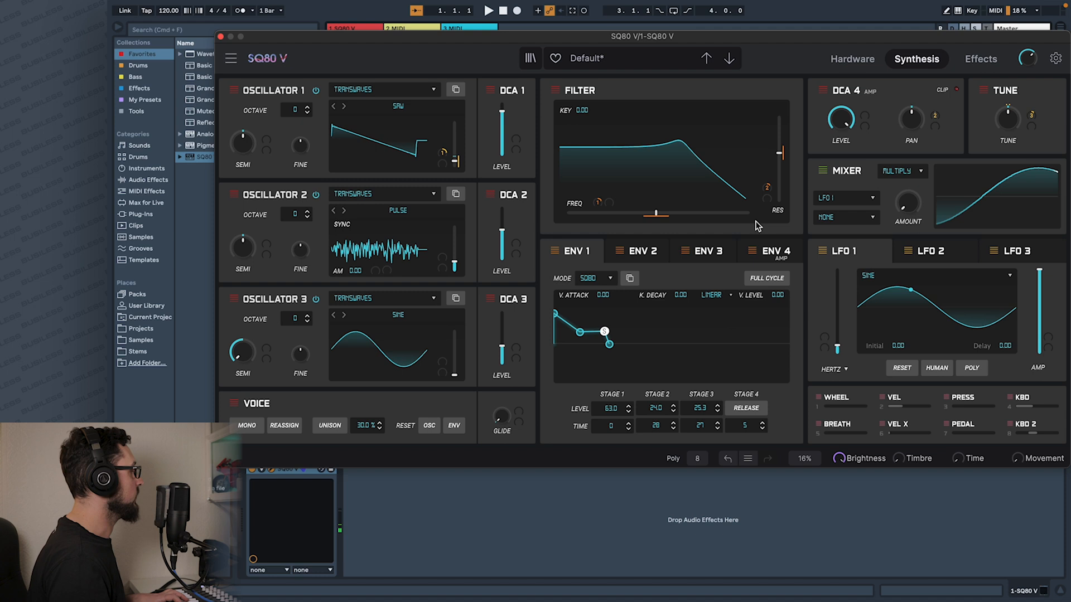
Assign Mod Wheel as the second filter cutoff source and raise its modulation amount.
{"action": "left_click", "coordinate": [616, 205]}
{"action": "left_click", "coordinate": [546, 293]}
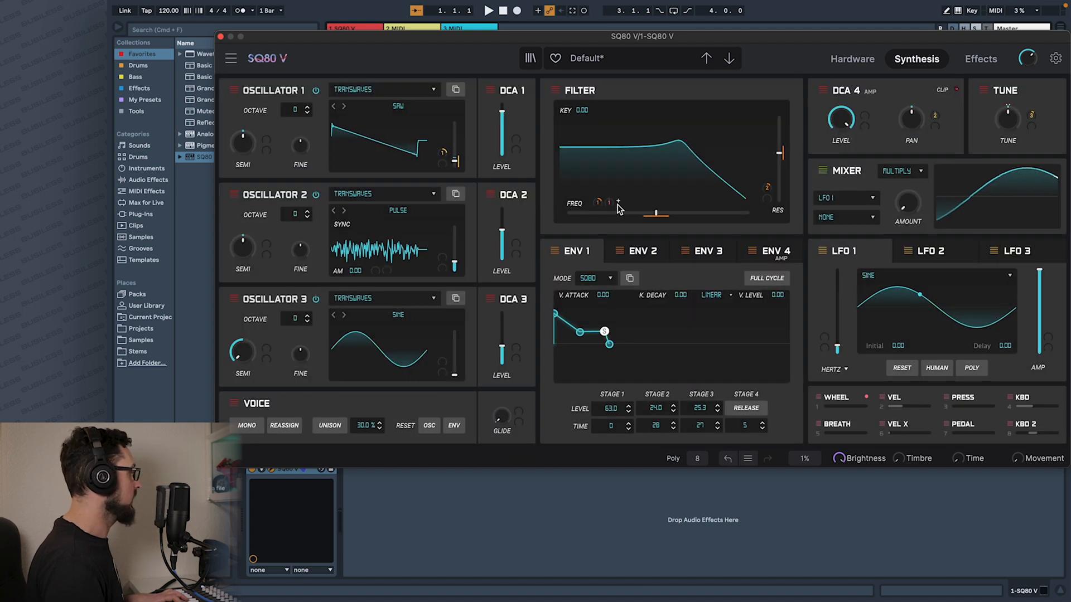
{"action": "left_click_drag", "start_coordinate": [610, 203], "coordinate": [618, 153]}
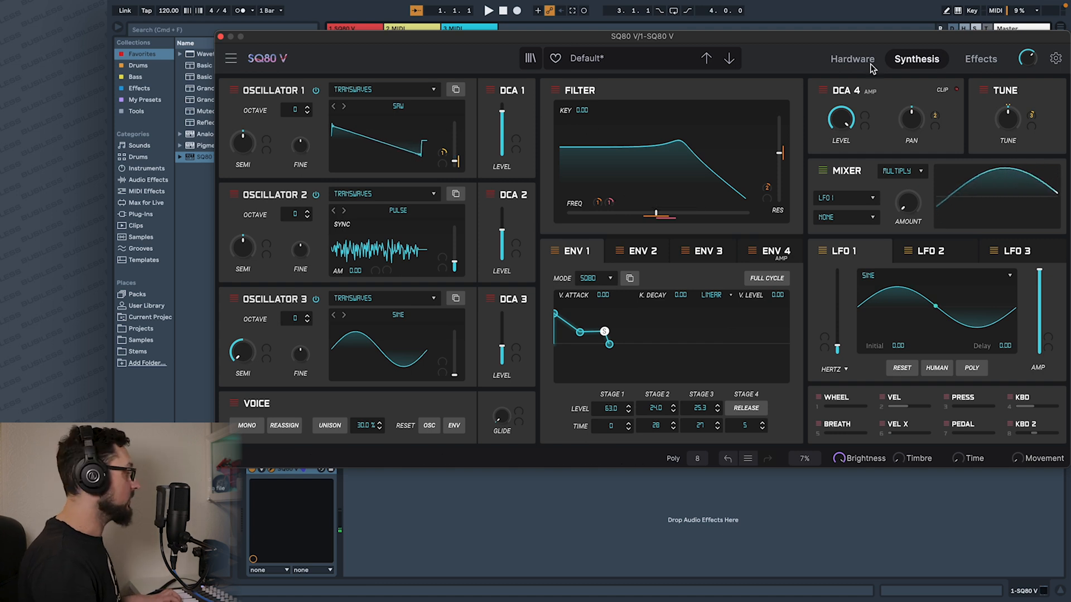
Reduce the mod wheel's modulation amount on LFO 3's amplitude.
{"action": "left_click", "coordinate": [1016, 254]}
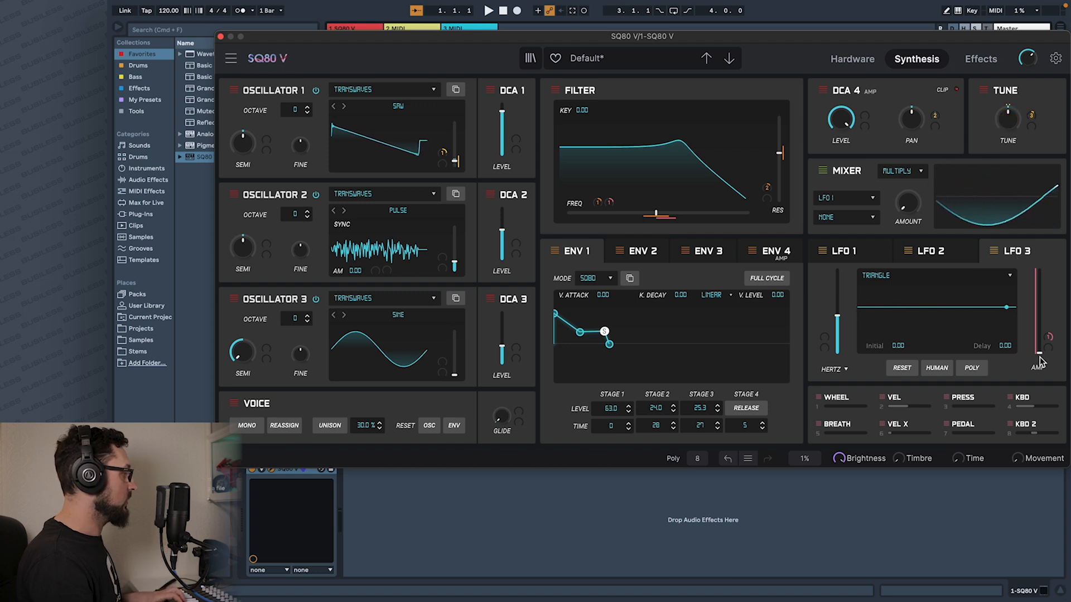
{"action": "left_click_drag", "start_coordinate": [1048, 338], "coordinate": [1046, 355]}
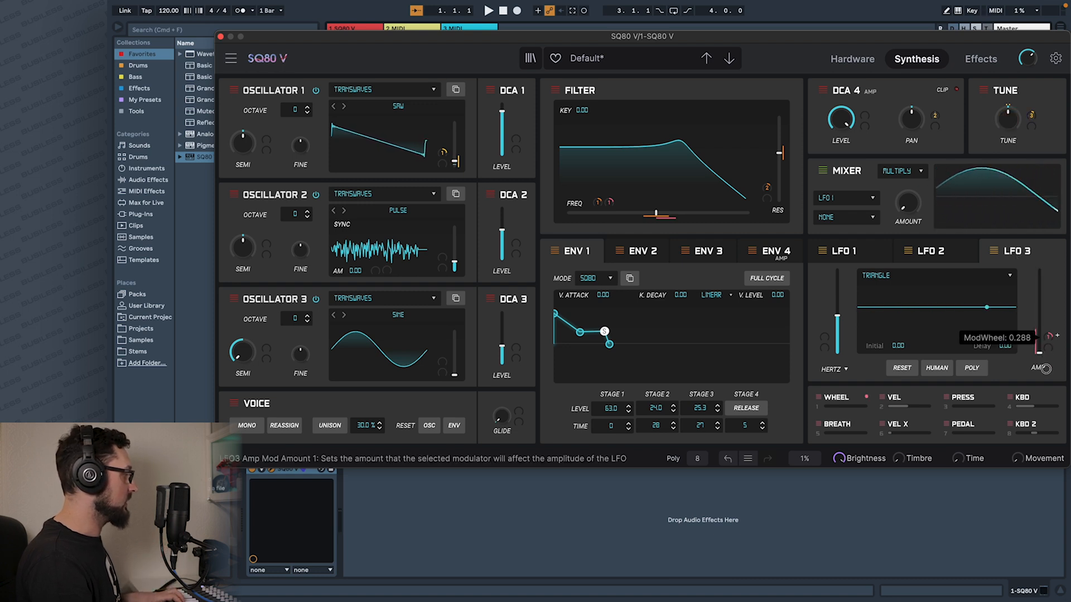
Turn on Unison, reduce its detune and set it to 3 voices.
{"action": "left_click", "coordinate": [331, 425]}
{"action": "left_click_drag", "start_coordinate": [365, 426], "coordinate": [365, 441]}
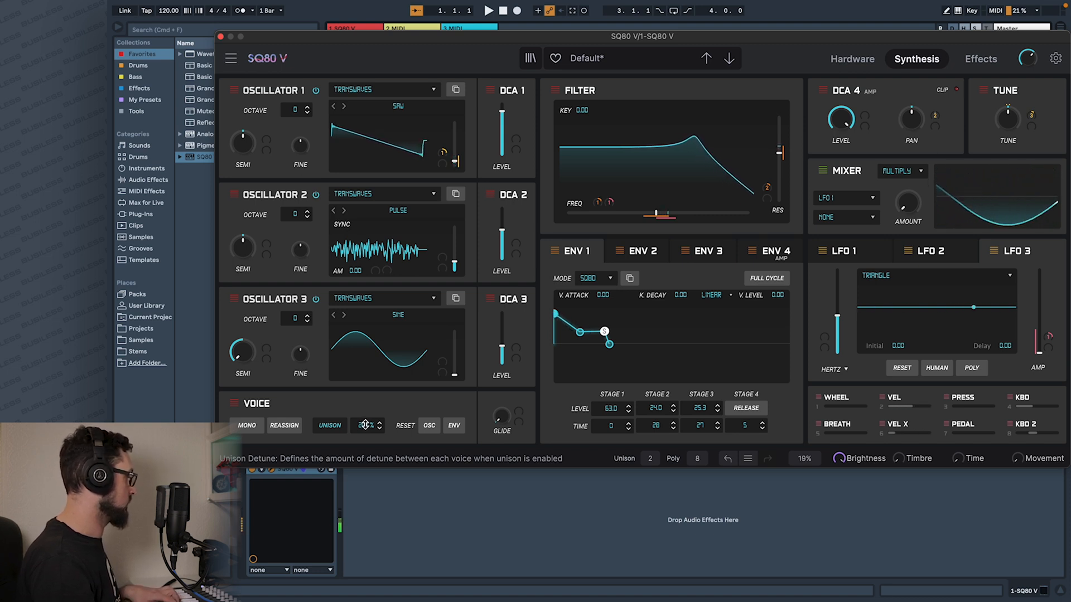
{"action": "left_click", "coordinate": [649, 458]}
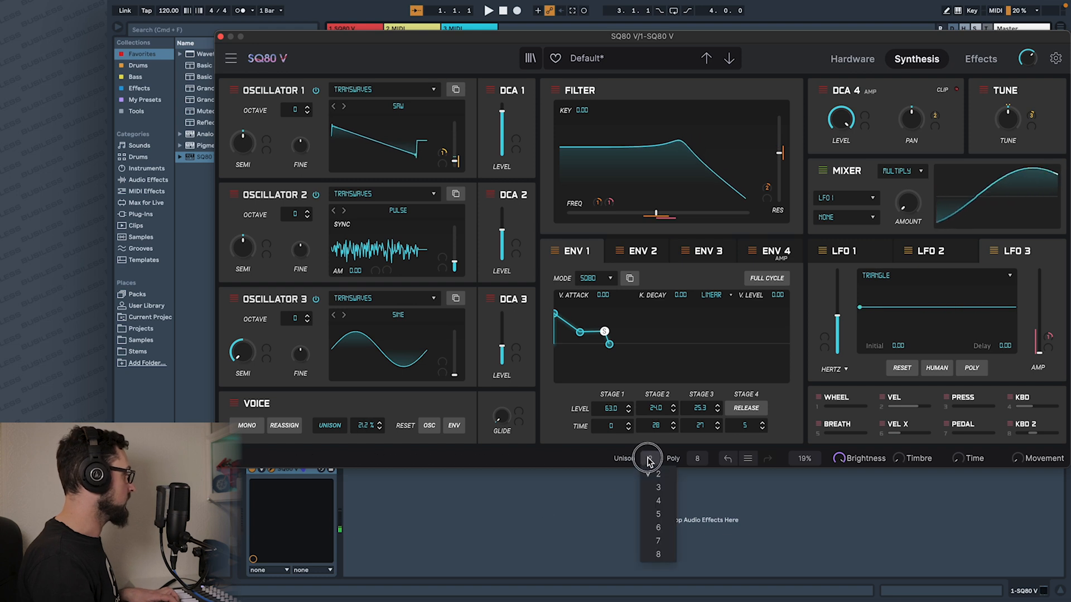
{"action": "left_click", "coordinate": [669, 488]}
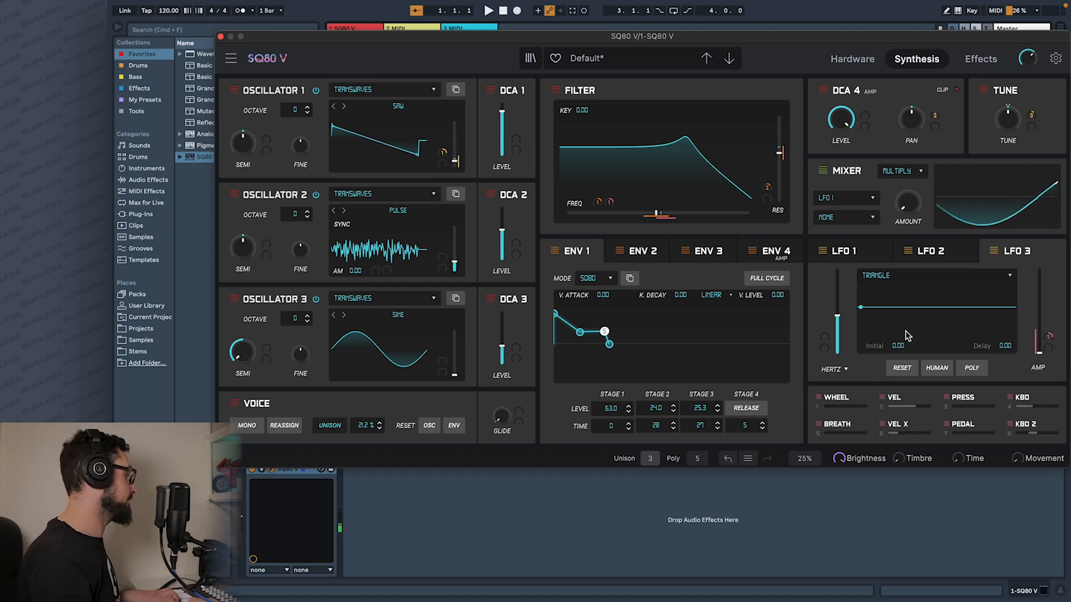
Set the Mod Mixer's second source to Env 2 and raise the mixer amount to slightly above the midpoint.
{"action": "left_click", "coordinate": [926, 251]}
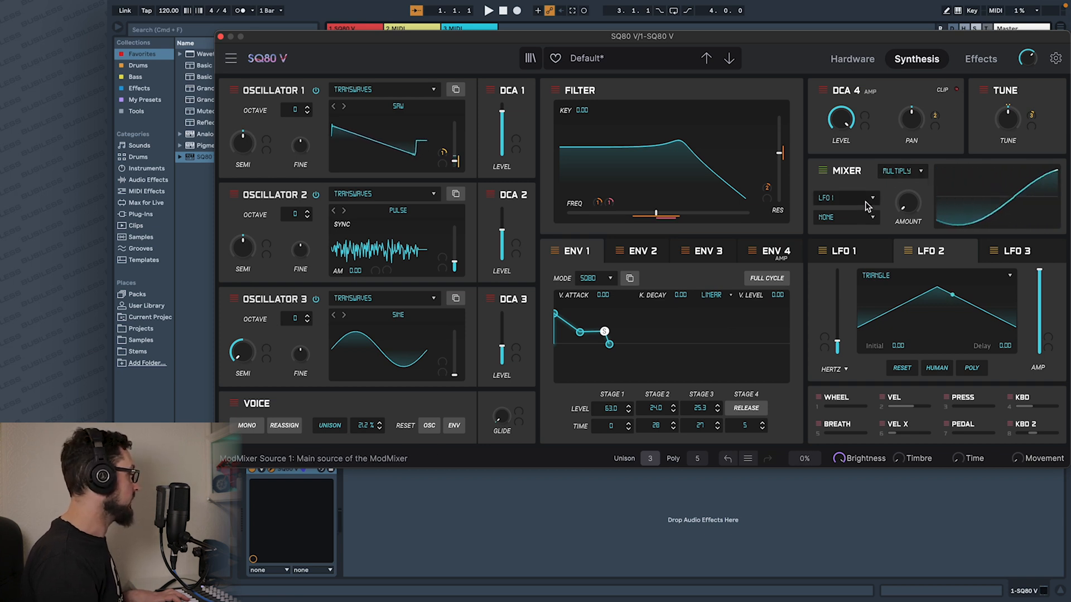
{"action": "left_click", "coordinate": [866, 223]}
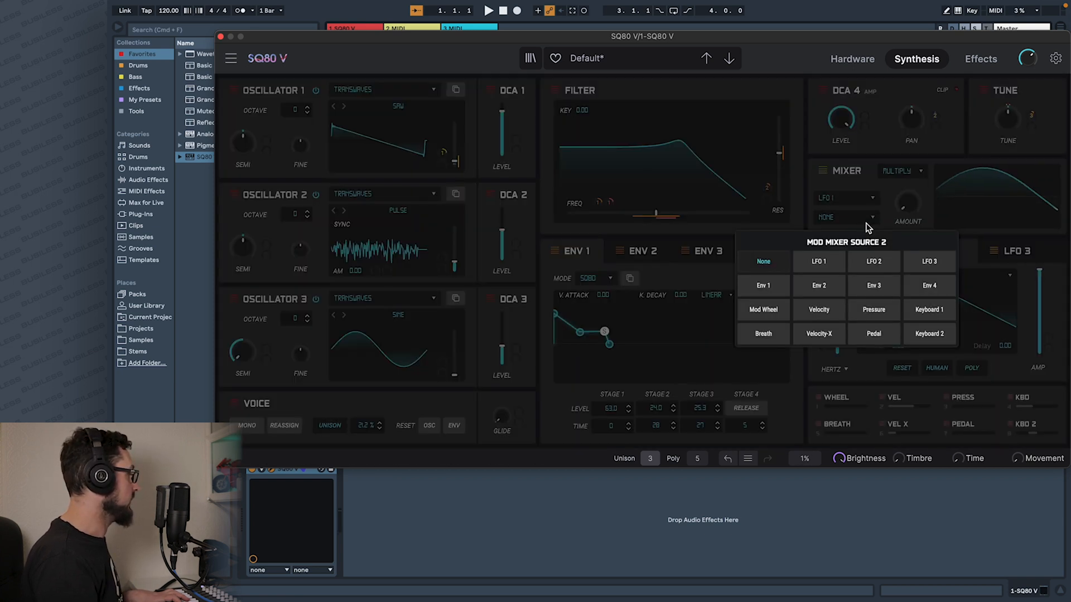
{"action": "left_click", "coordinate": [825, 288]}
{"action": "left_click", "coordinate": [920, 175]}
{"action": "left_click", "coordinate": [920, 178]}
{"action": "left_click_drag", "start_coordinate": [916, 195], "coordinate": [915, 144]}
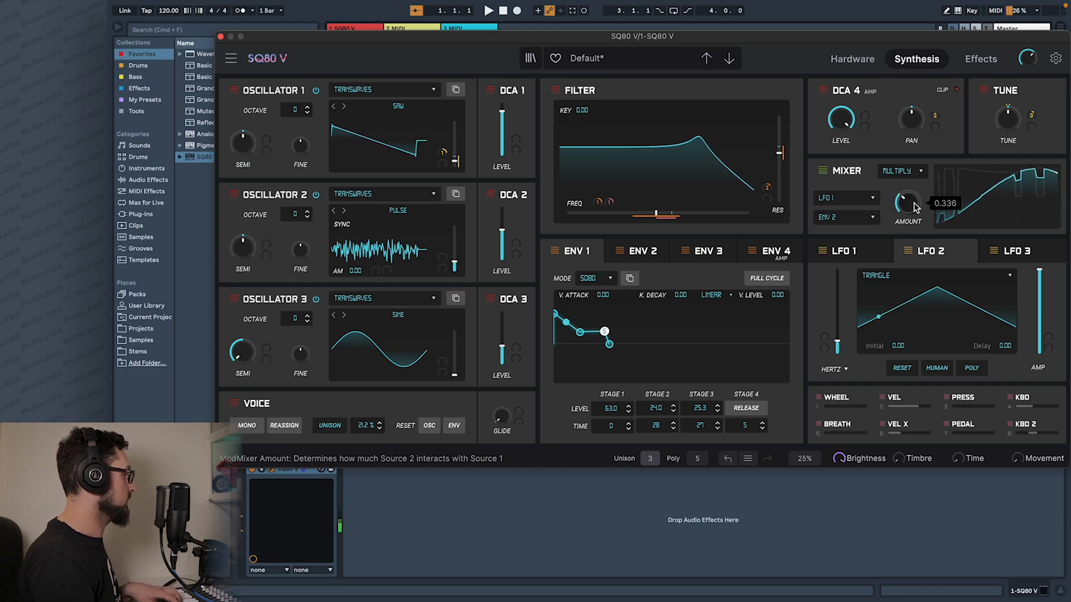
{"action": "scroll", "coordinate": [915, 216], "scroll_direction": "up", "scroll_amount": 5}
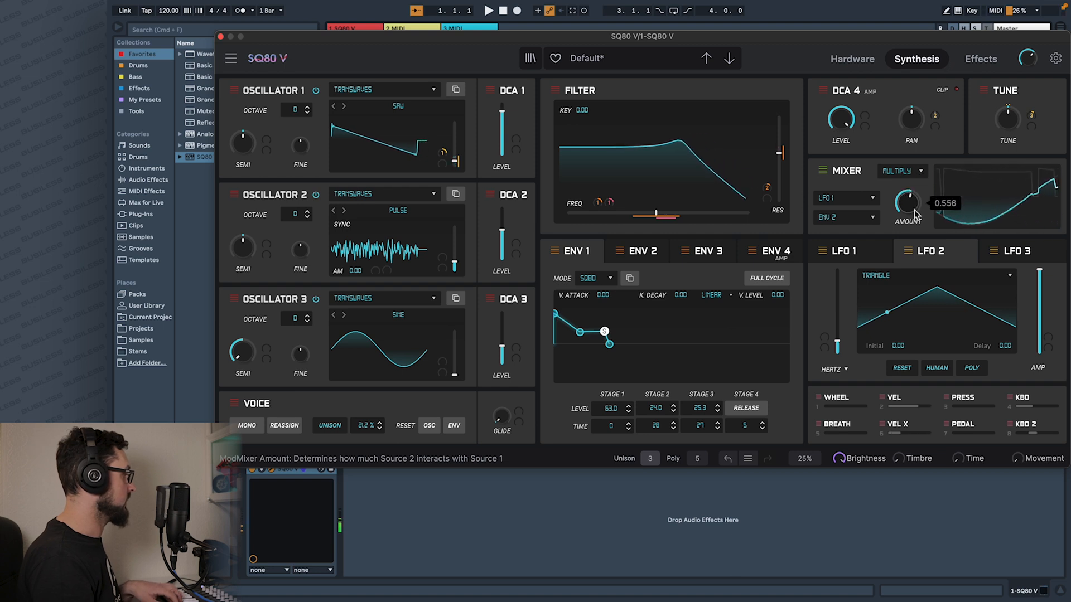
Change the Mod Mixer's operation to DIFF.
{"action": "left_click", "coordinate": [915, 171]}
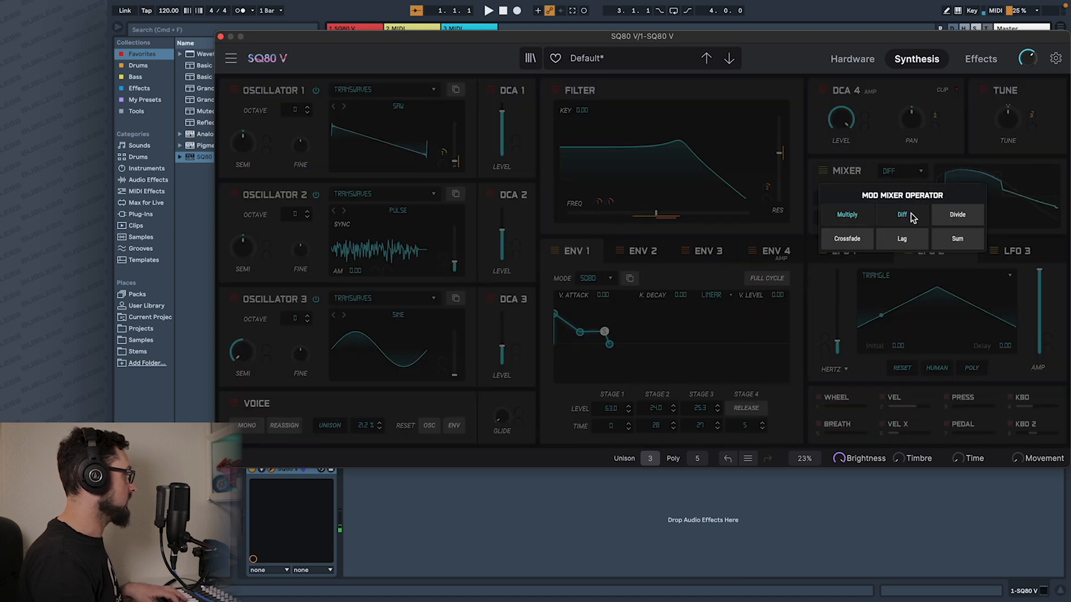
{"action": "left_click", "coordinate": [911, 216]}
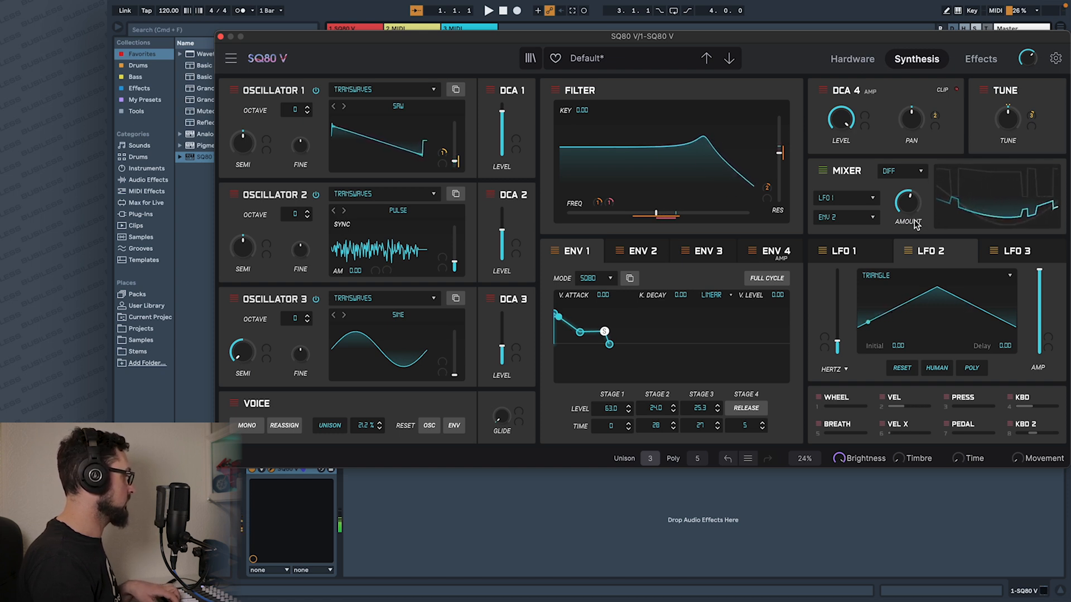
{"action": "mouse_move", "coordinate": [915, 206]}
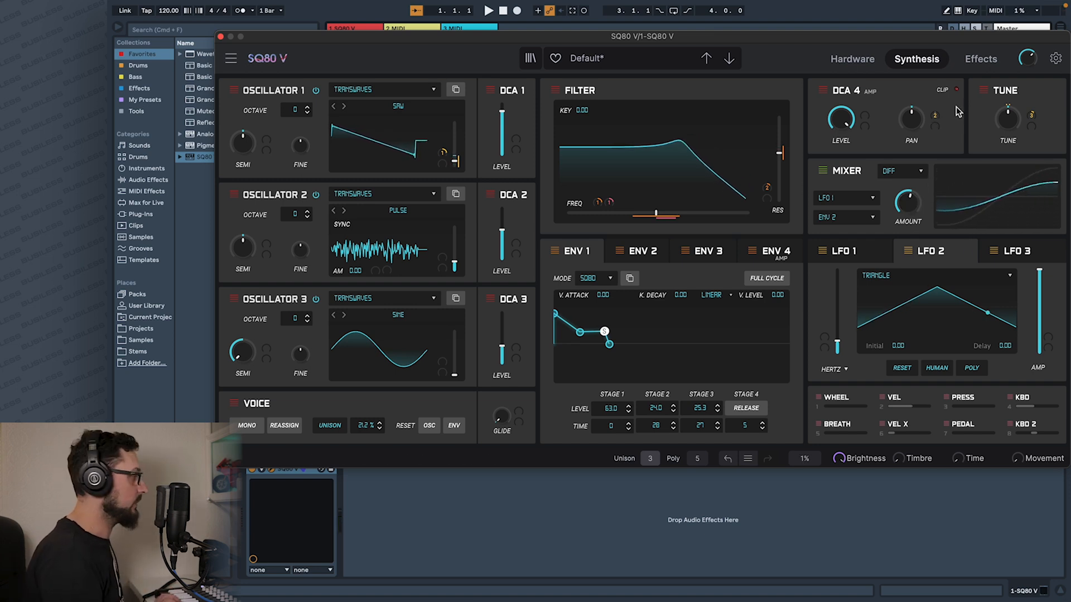
Assign Mod Mixer as DCA 4 pan source 2 with a modulation amount of about 0.117.
{"action": "left_click", "coordinate": [944, 127]}
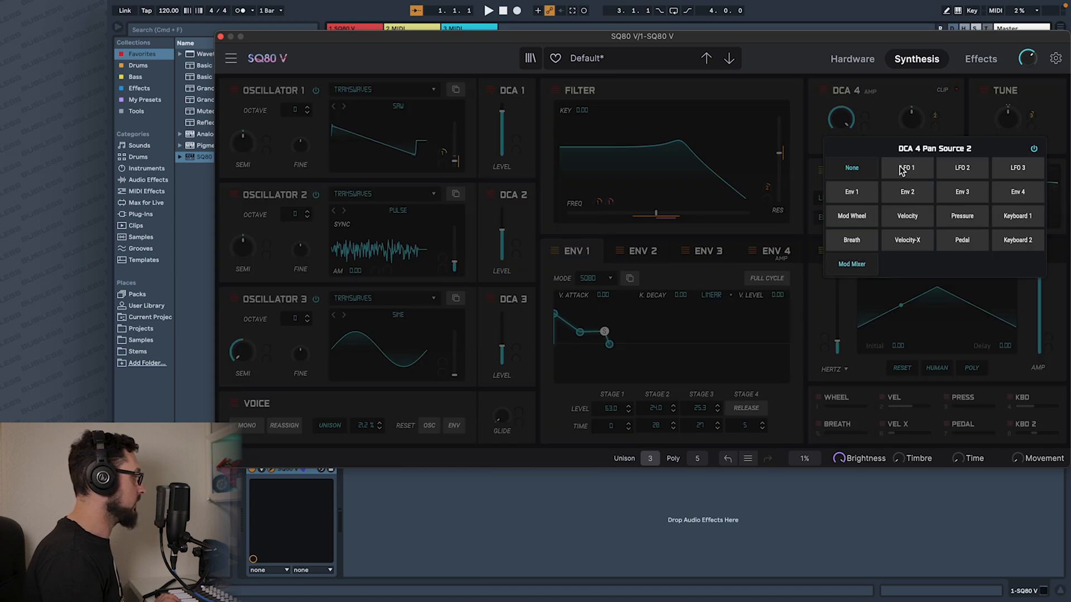
{"action": "left_click", "coordinate": [852, 264]}
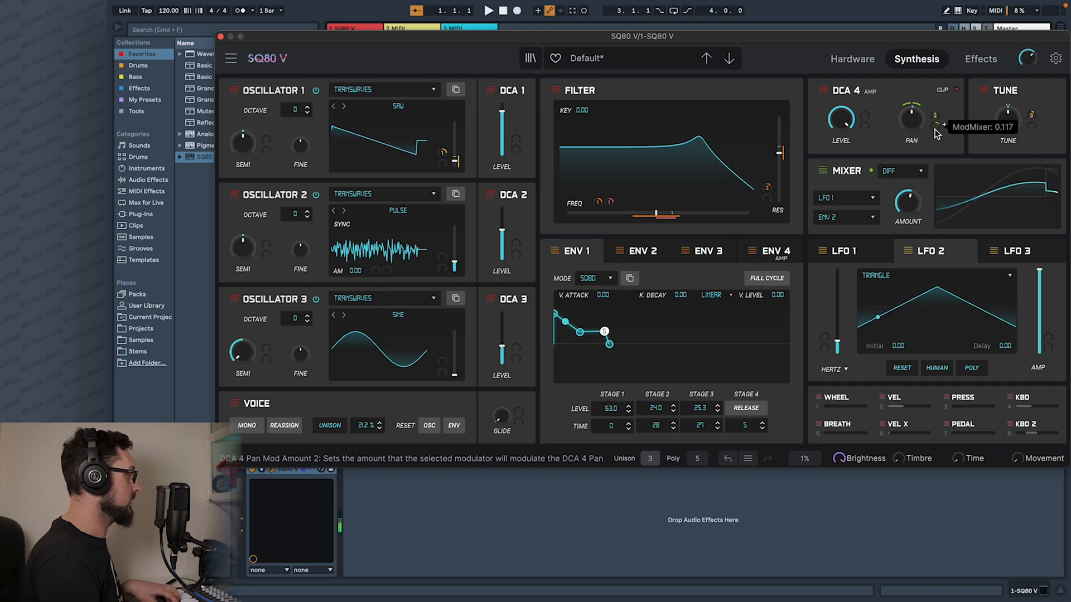
Fine-tune the Mod Mixer's modulation amount on the DCA 4 pan.
{"action": "left_click_drag", "start_coordinate": [939, 130], "coordinate": [937, 127]}
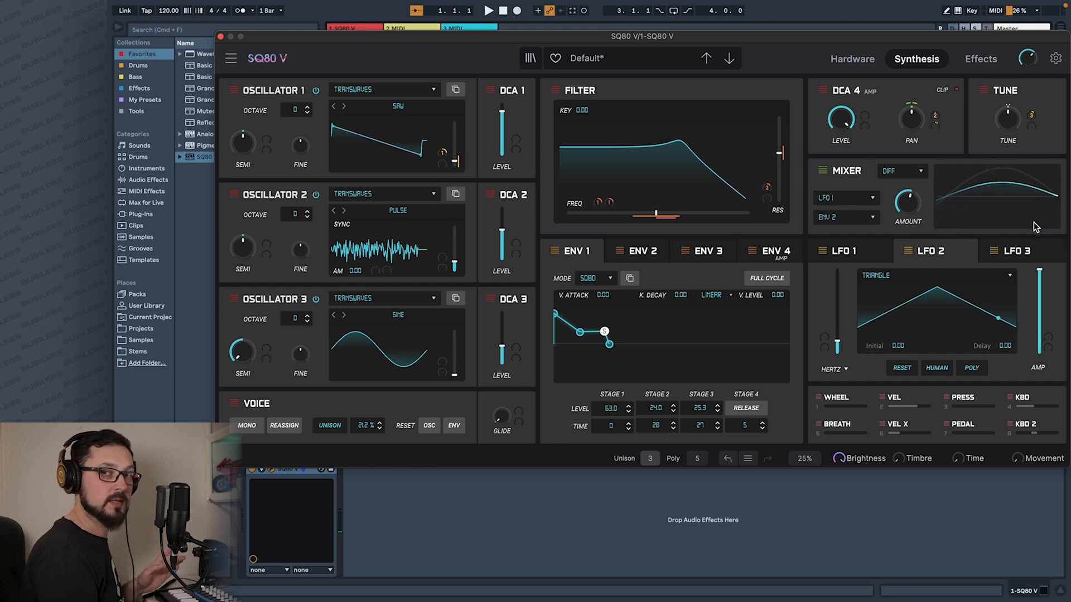
Blend in the Effect 1 delay below 30% and the Effect 2 reverb more strongly, with ping pong on for the delay.
{"action": "left_click", "coordinate": [979, 60]}
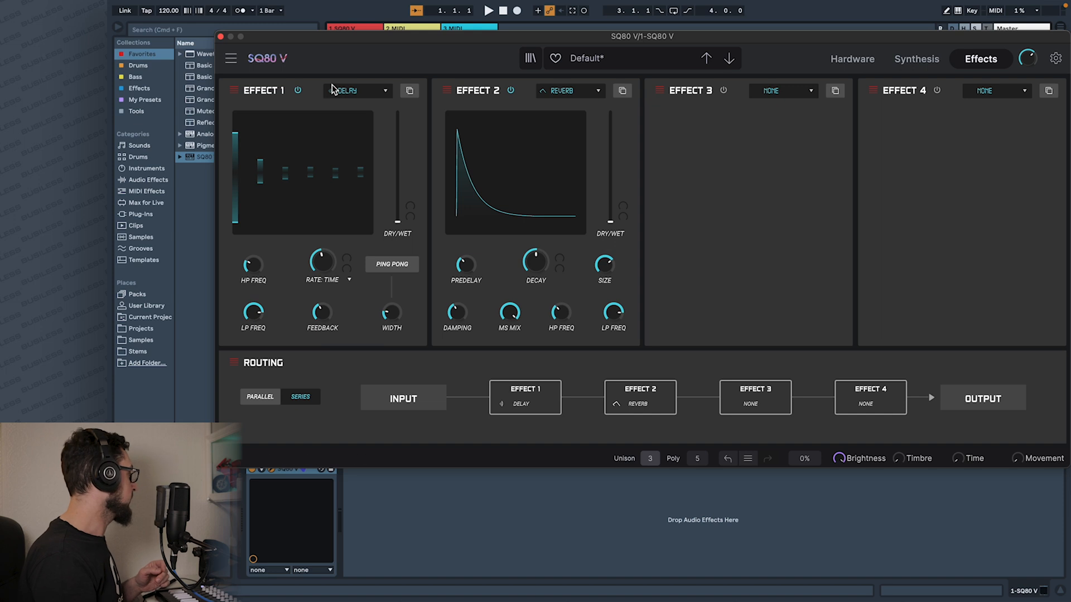
{"action": "left_click_drag", "start_coordinate": [398, 219], "coordinate": [401, 174]}
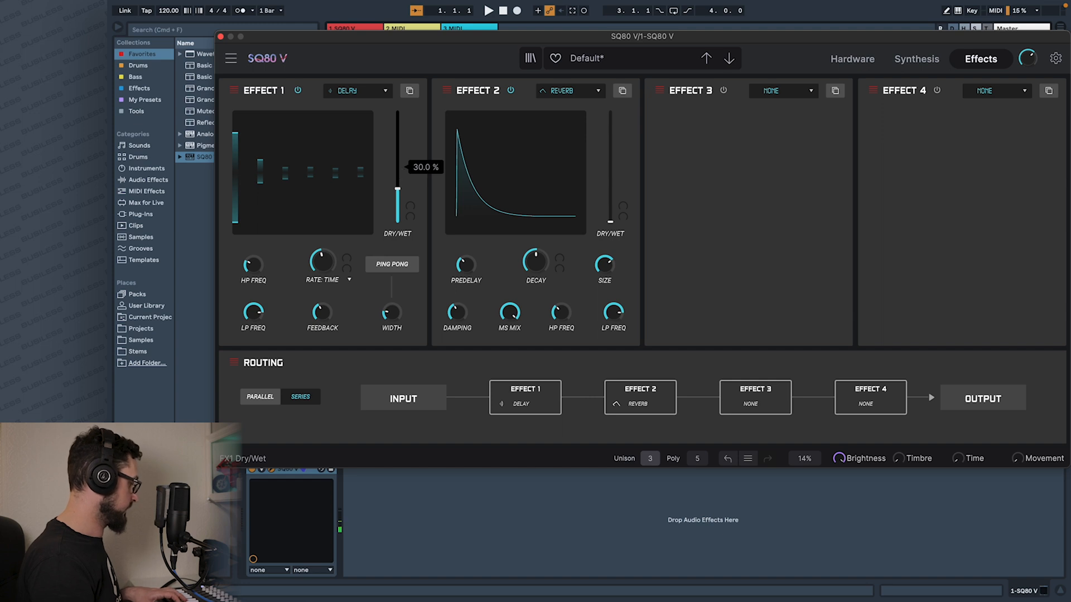
{"action": "left_click_drag", "start_coordinate": [402, 177], "coordinate": [403, 188]}
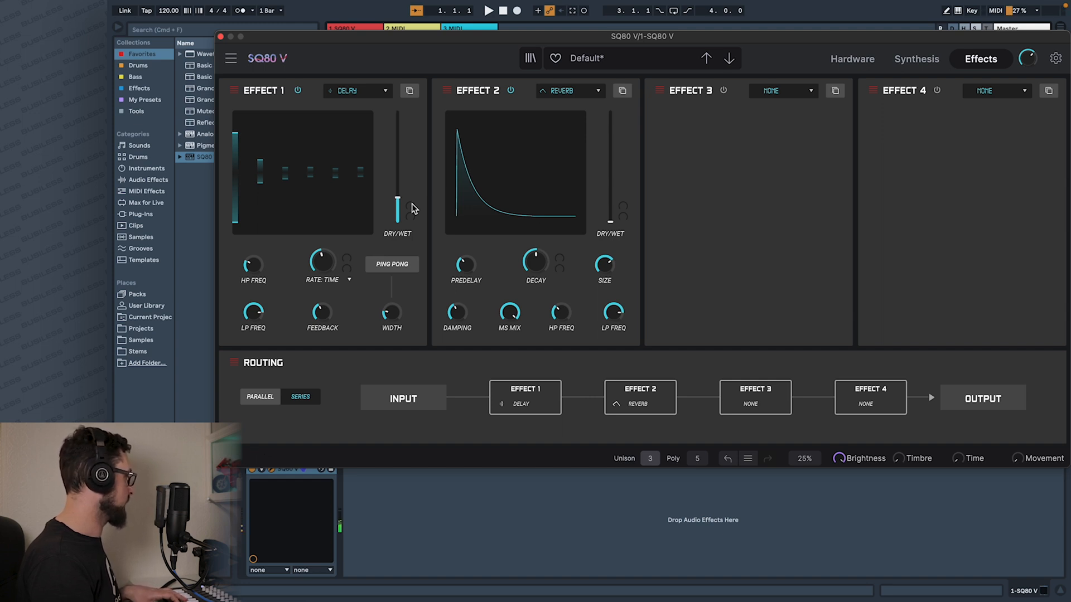
{"action": "left_click_drag", "start_coordinate": [612, 224], "coordinate": [619, 158]}
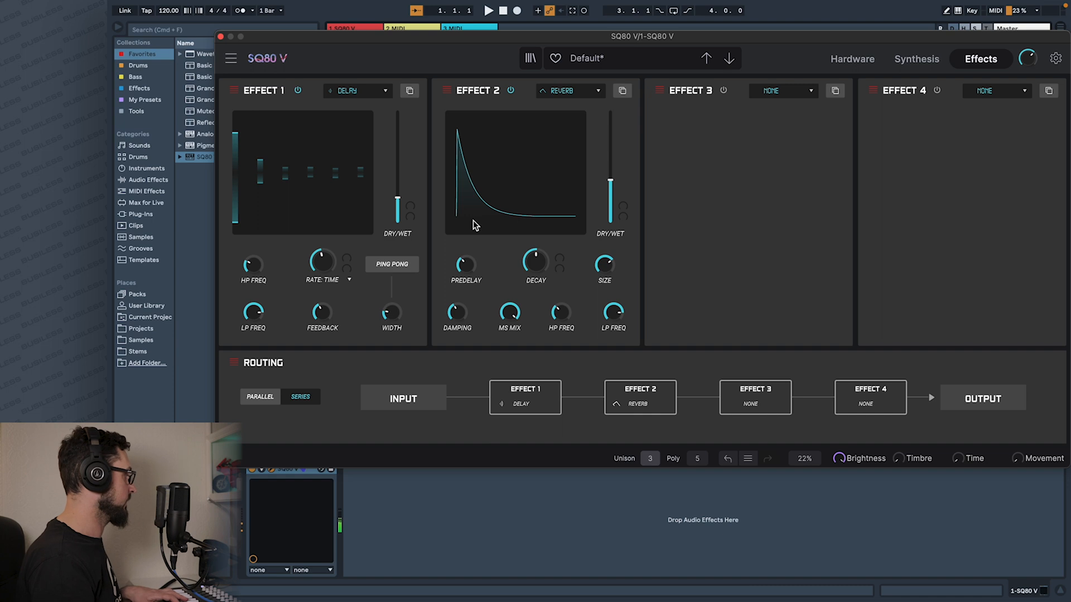
{"action": "left_click", "coordinate": [403, 266]}
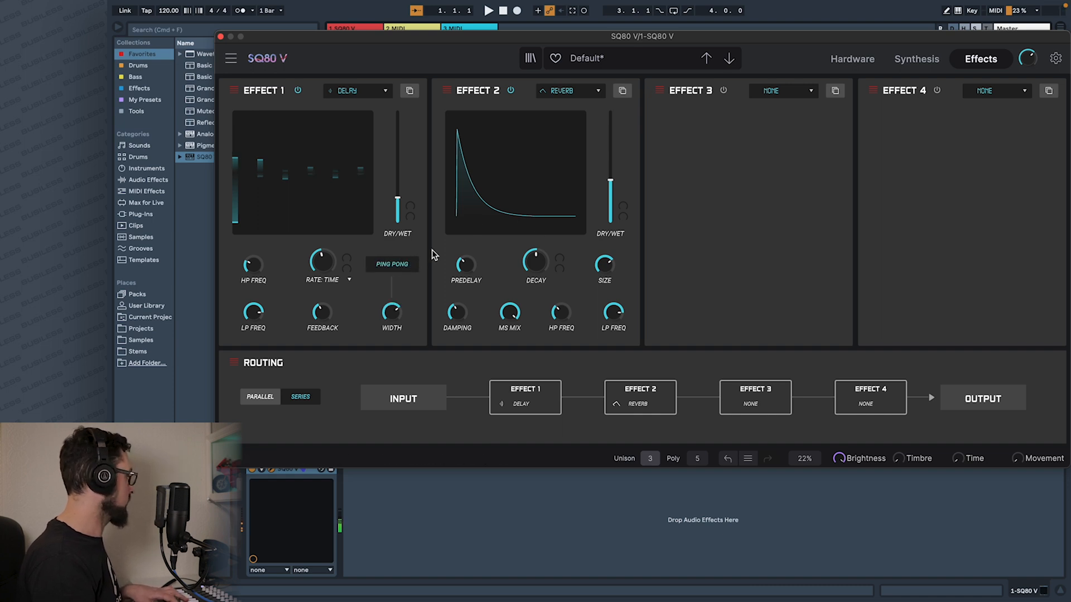
Change Effect 1 to Juno Chorus, raising its dry/wet to just below the midpoint and increasing its rate slightly.
{"action": "left_click", "coordinate": [384, 91]}
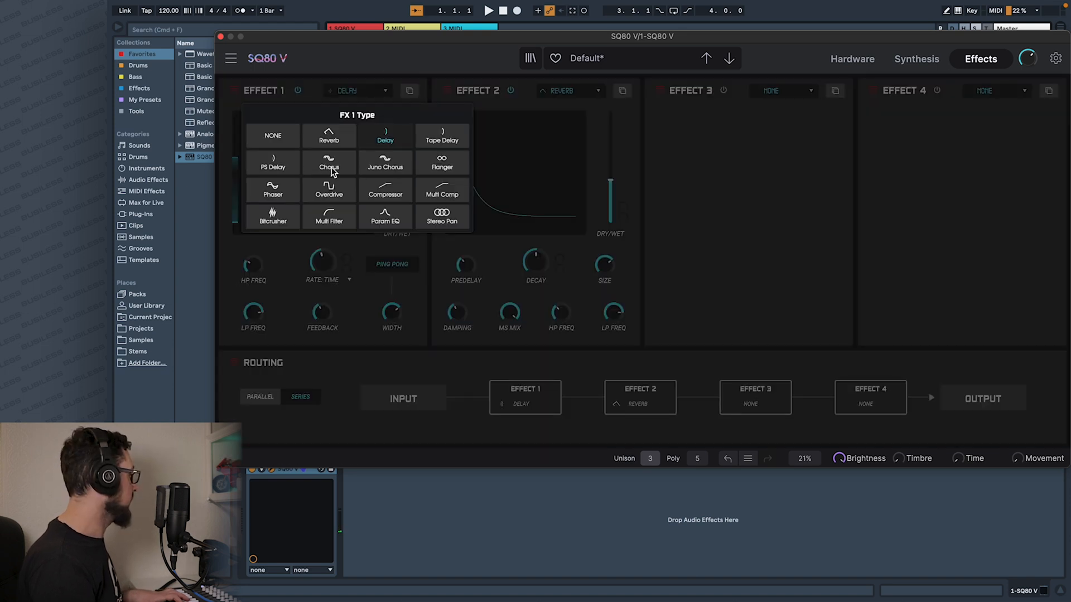
{"action": "left_click", "coordinate": [385, 163]}
{"action": "left_click_drag", "start_coordinate": [401, 209], "coordinate": [400, 176]}
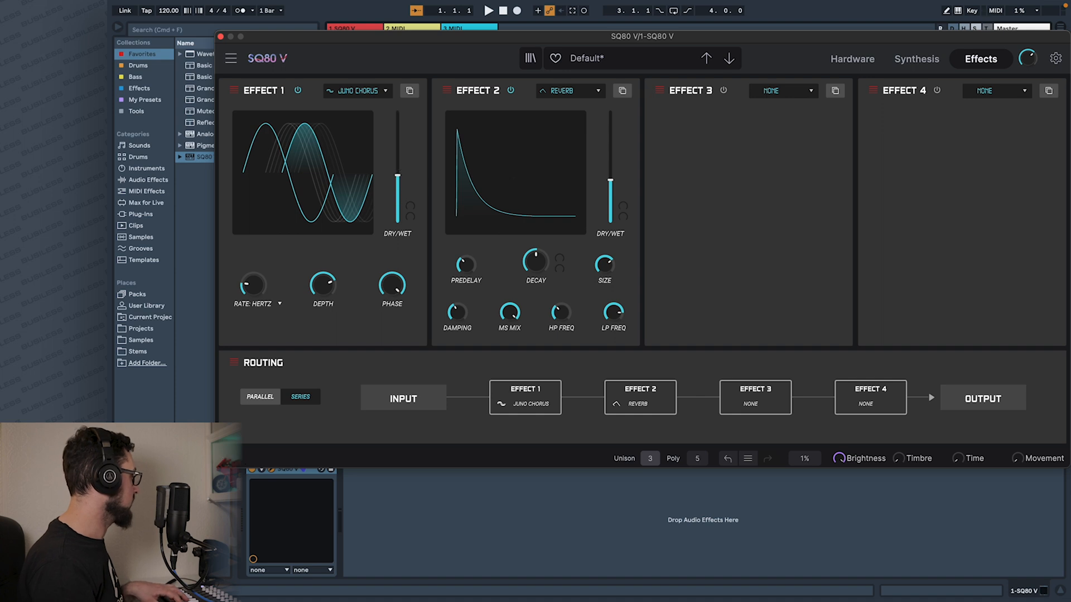
{"action": "left_click_drag", "start_coordinate": [263, 281], "coordinate": [264, 266]}
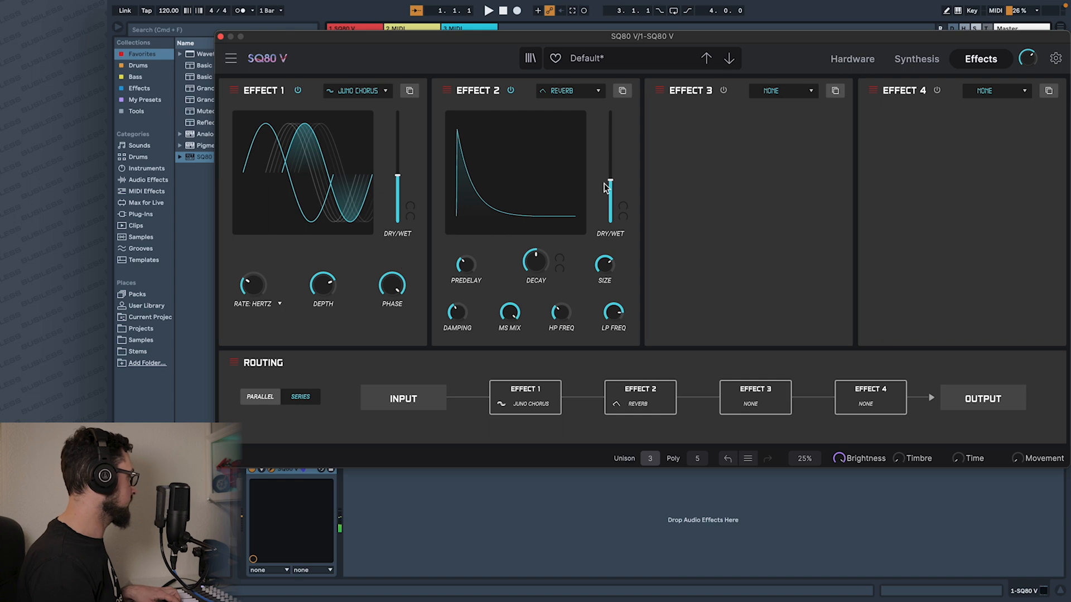
Reshape amp envelope Env 4 by moving its sustain point to a decay of about 1.36 and a sustain of about 0.503.
{"action": "left_click", "coordinate": [916, 59]}
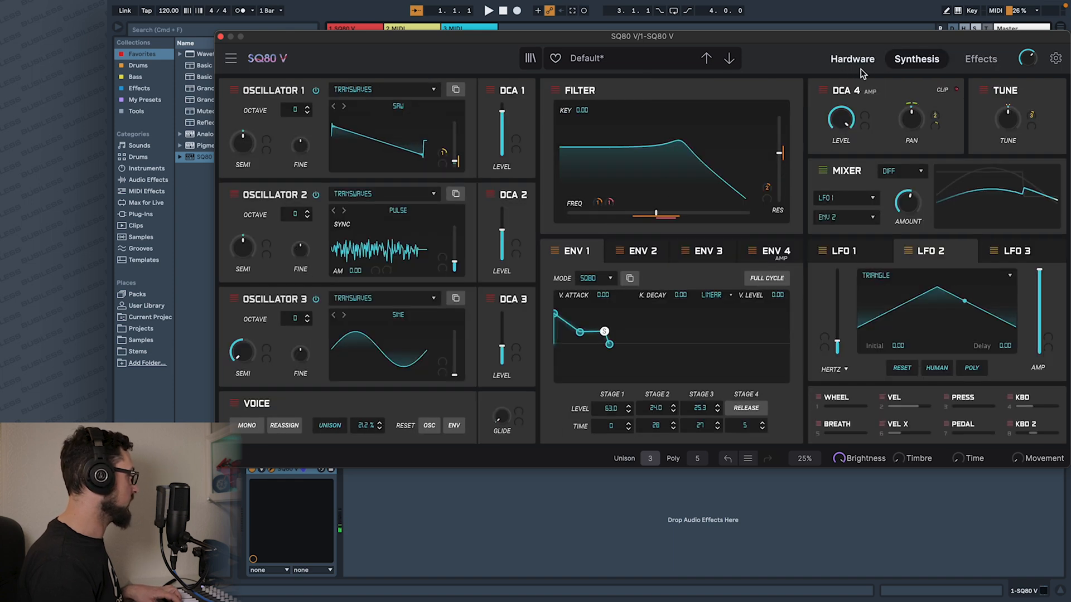
{"action": "left_click", "coordinate": [778, 252]}
{"action": "left_click_drag", "start_coordinate": [578, 348], "coordinate": [584, 348]}
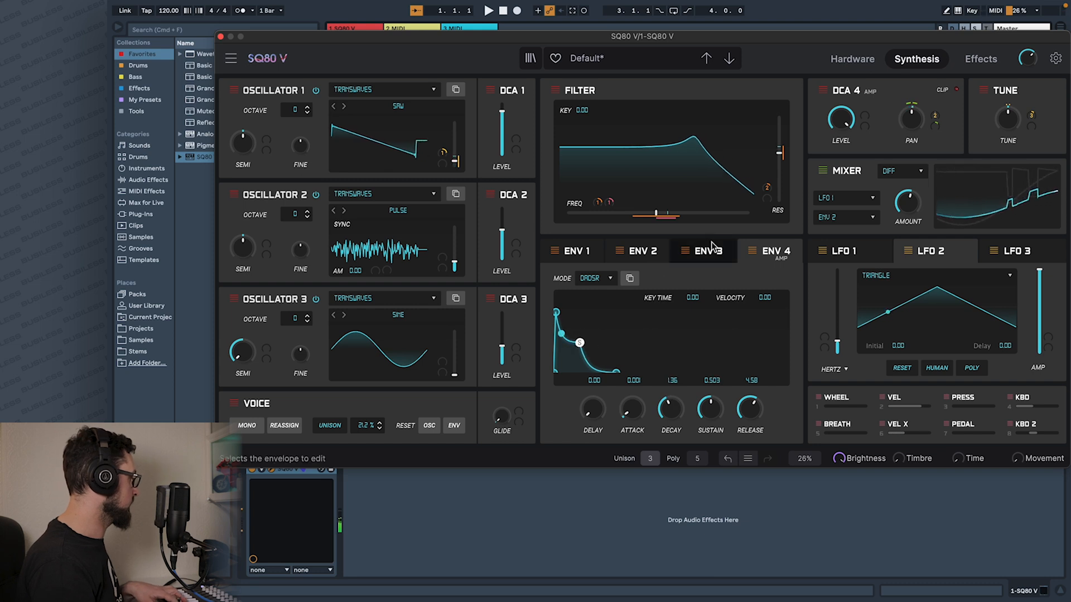
Change Effect 2 to Bitcrusher, set its dry/wet near the midpoint and adjust its bit depth and downsample amount.
{"action": "left_click", "coordinate": [981, 59]}
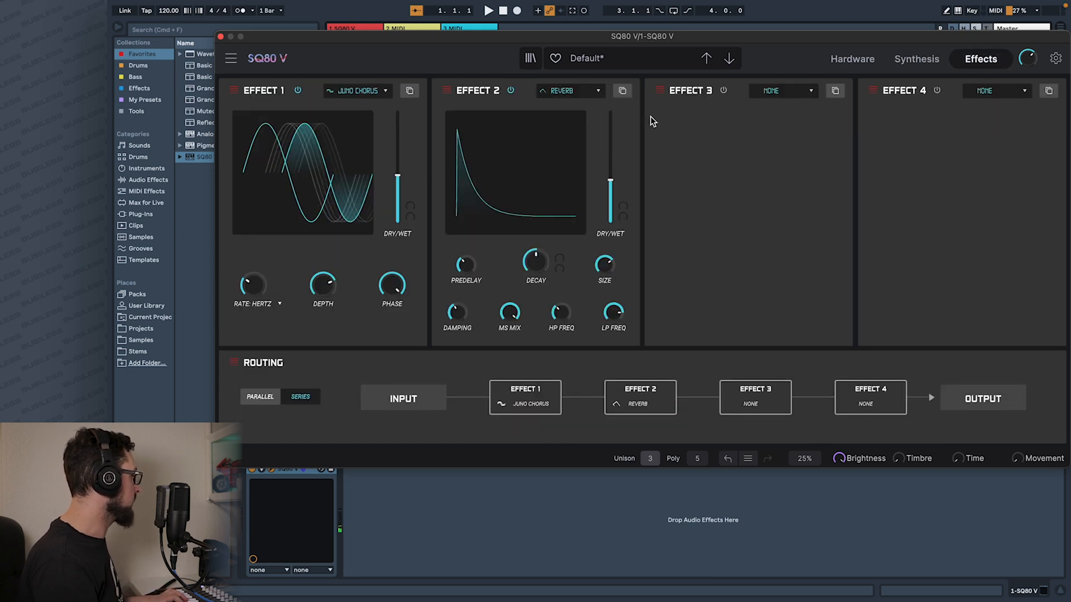
{"action": "left_click", "coordinate": [585, 93]}
{"action": "left_click", "coordinate": [485, 217]}
{"action": "left_click_drag", "start_coordinate": [612, 183], "coordinate": [612, 170]}
{"action": "mouse_move", "coordinate": [493, 265]}
{"action": "left_click_drag", "start_coordinate": [494, 265], "coordinate": [500, 177]}
{"action": "left_click_drag", "start_coordinate": [562, 293], "coordinate": [568, 223]}
{"action": "left_click_drag", "start_coordinate": [498, 296], "coordinate": [495, 282]}
Load Reverb into Effect 3 and lower its dry/wet to about 34.4%.
{"action": "left_click", "coordinate": [795, 96]}
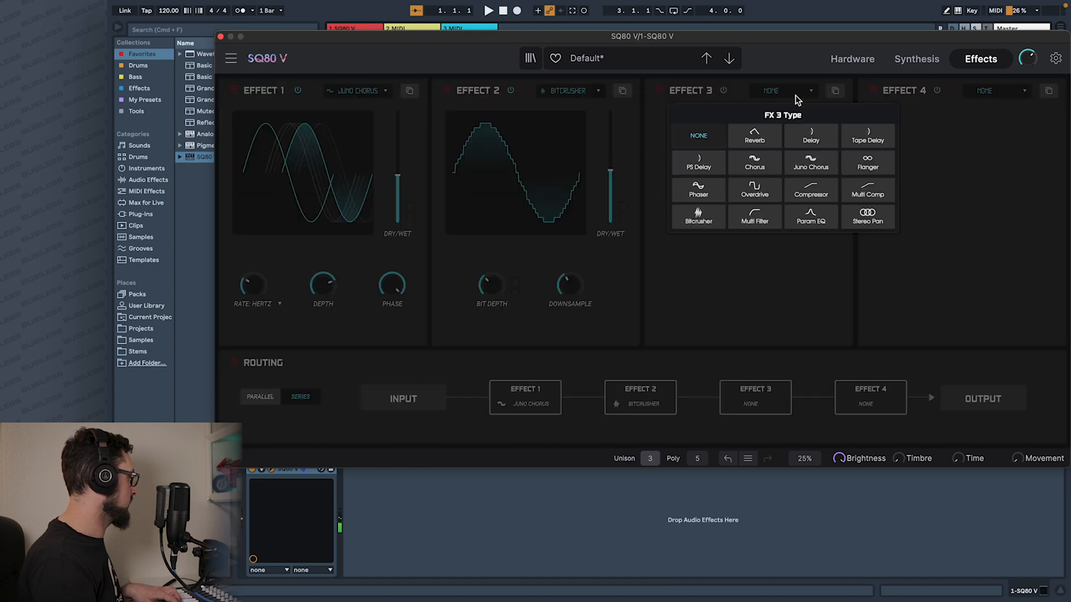
{"action": "left_click", "coordinate": [756, 140]}
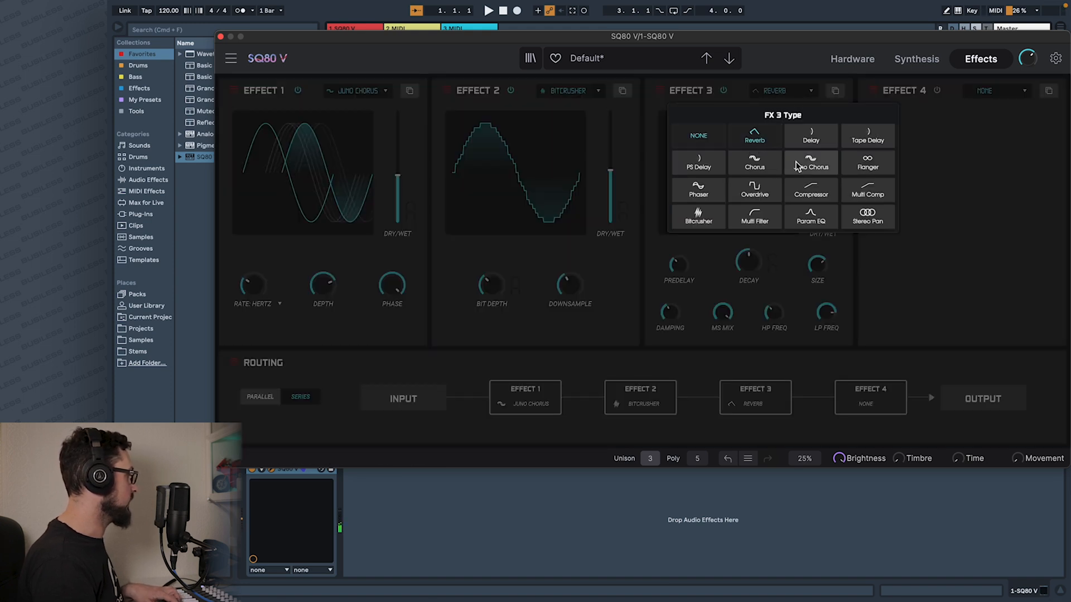
{"action": "left_click_drag", "start_coordinate": [821, 167], "coordinate": [821, 192]}
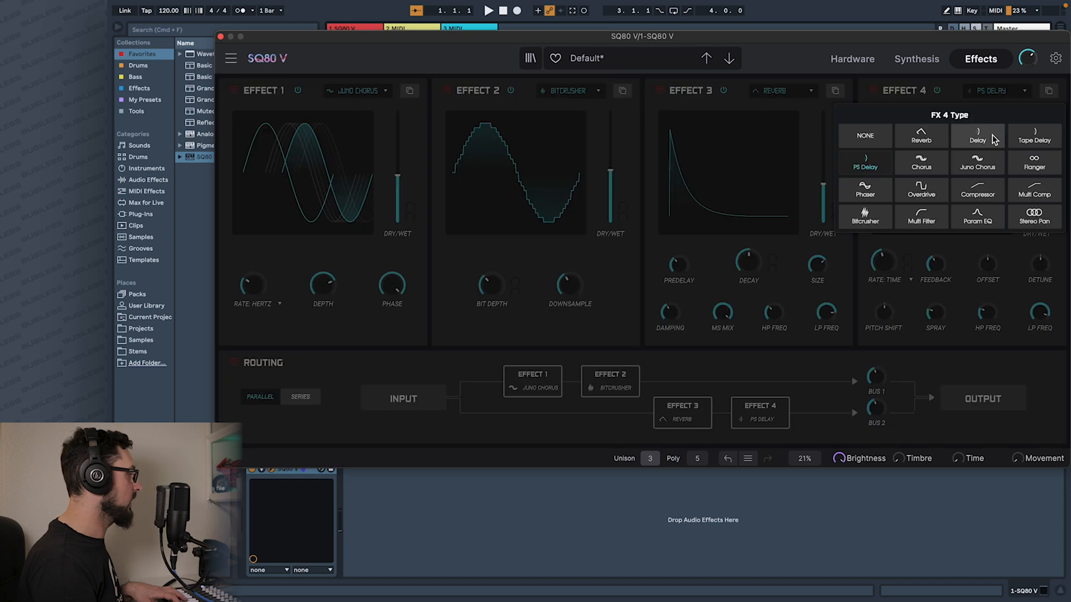
Load Tape Delay with ping pong into Effect 4 and route the effects in parallel.
{"action": "left_click", "coordinate": [1027, 140]}
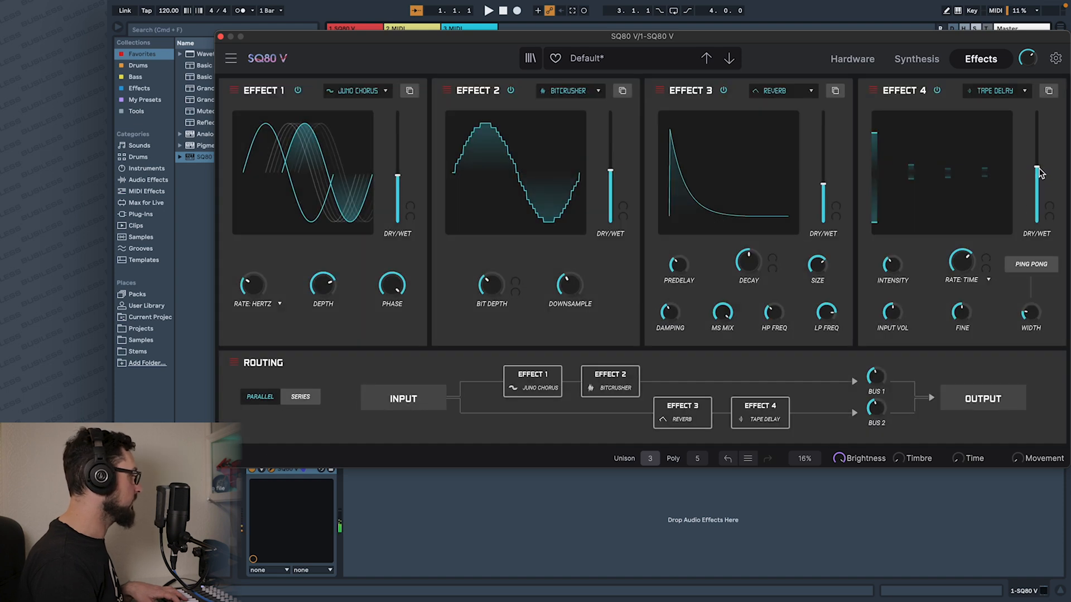
{"action": "left_click", "coordinate": [1030, 264]}
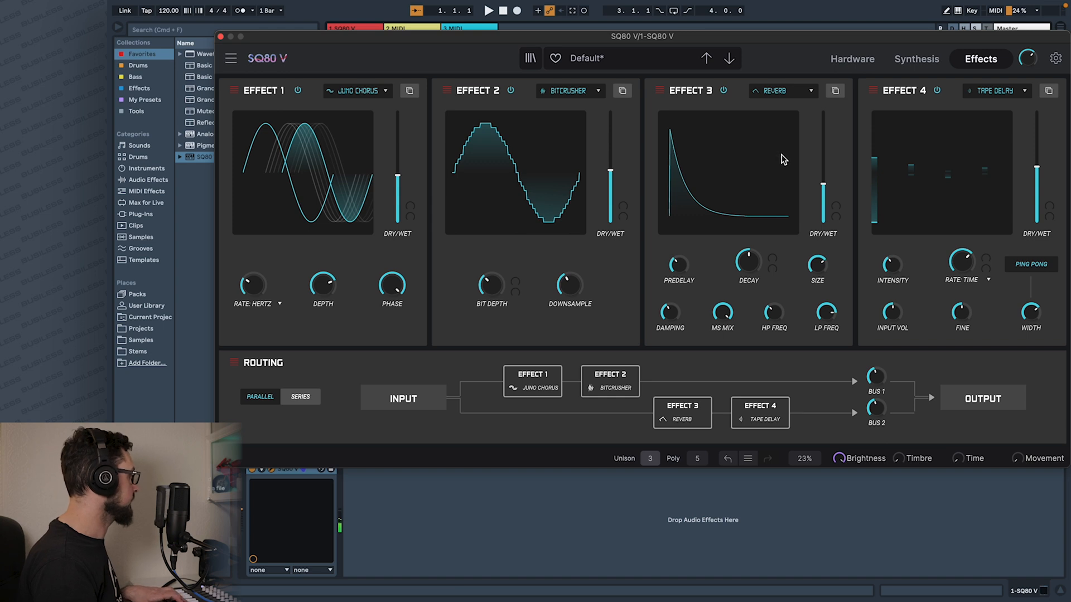
Set the arpeggiator pattern on the hardware view to Random.
{"action": "left_click", "coordinate": [925, 60]}
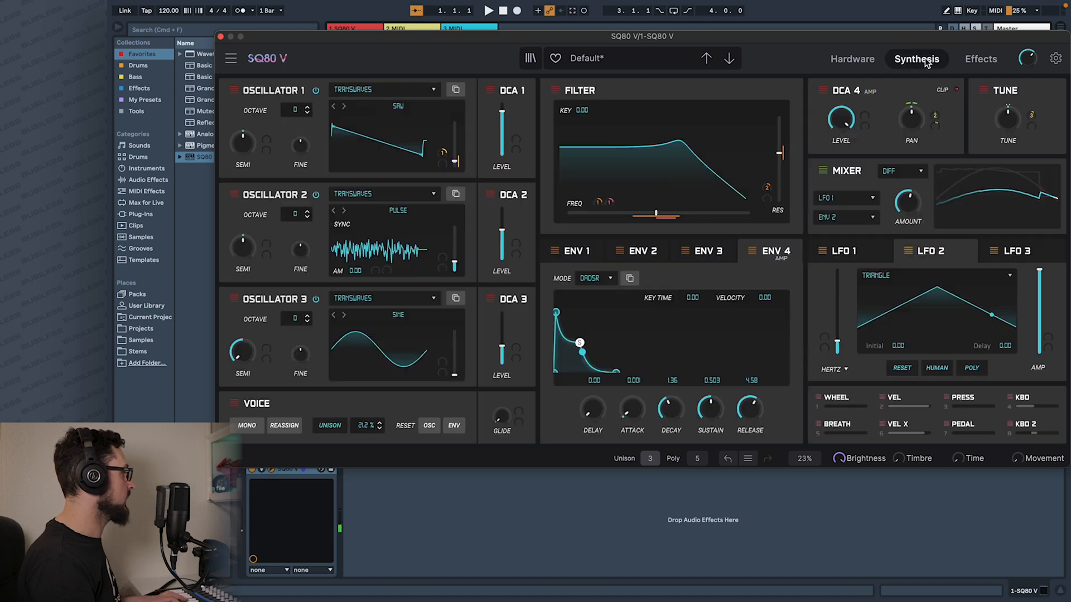
{"action": "left_click", "coordinate": [852, 59]}
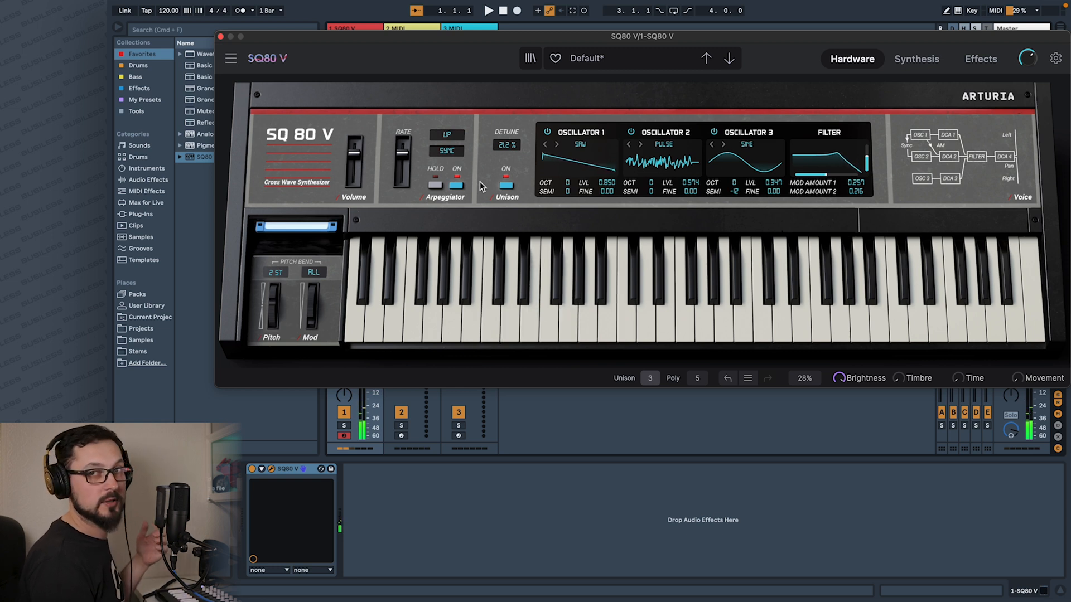
{"action": "left_click", "coordinate": [449, 137]}
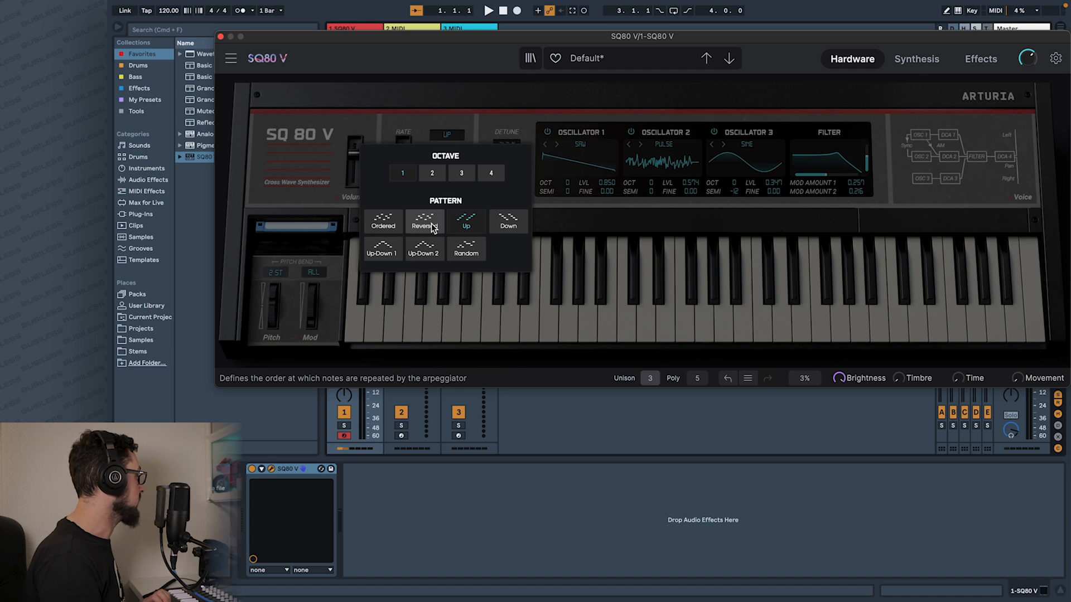
{"action": "left_click", "coordinate": [466, 252]}
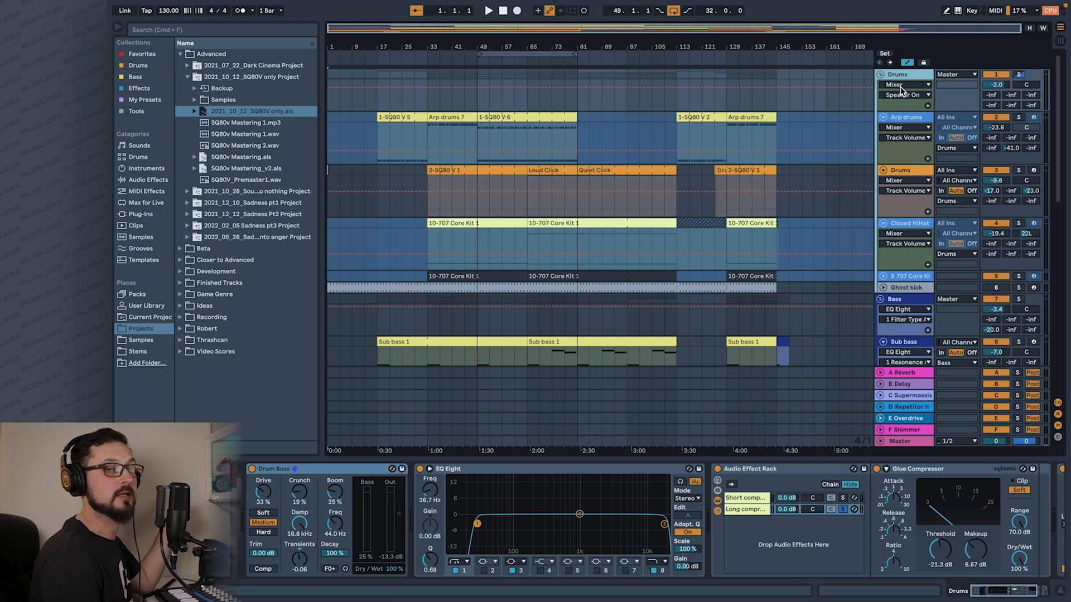
Play the SQ80V only arrangement in Ableton Live and look through its drum, bass, lead, arp and riser tracks.
{"action": "left_click", "coordinate": [489, 11]}
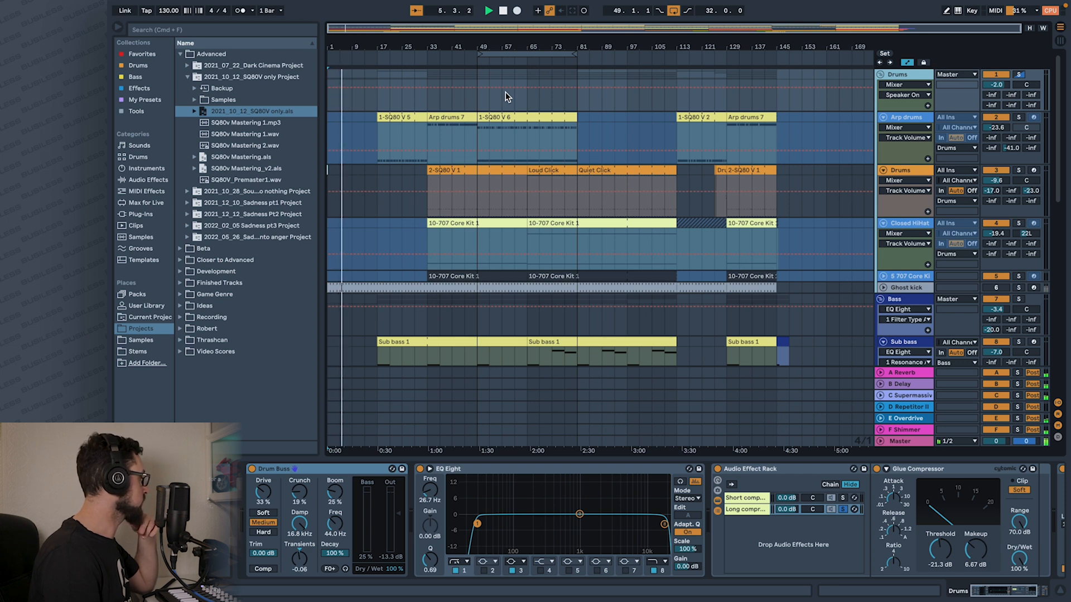
{"action": "scroll", "coordinate": [590, 166], "scroll_direction": "down", "scroll_amount": 1}
{"action": "scroll", "coordinate": [590, 167], "scroll_direction": "down", "scroll_amount": 10}
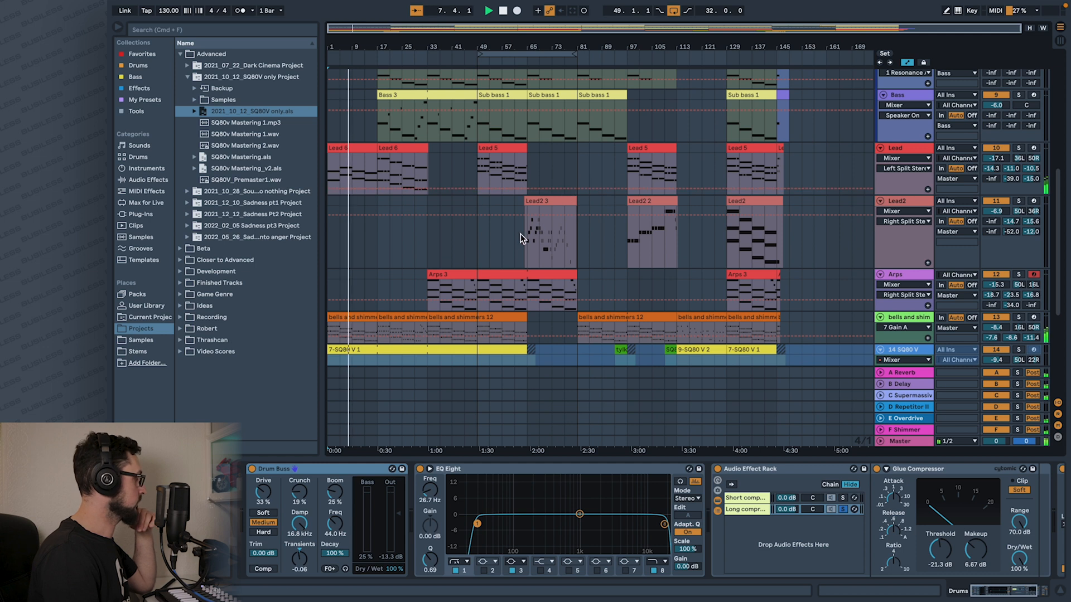
{"action": "scroll", "coordinate": [463, 243], "scroll_direction": "down", "scroll_amount": 6}
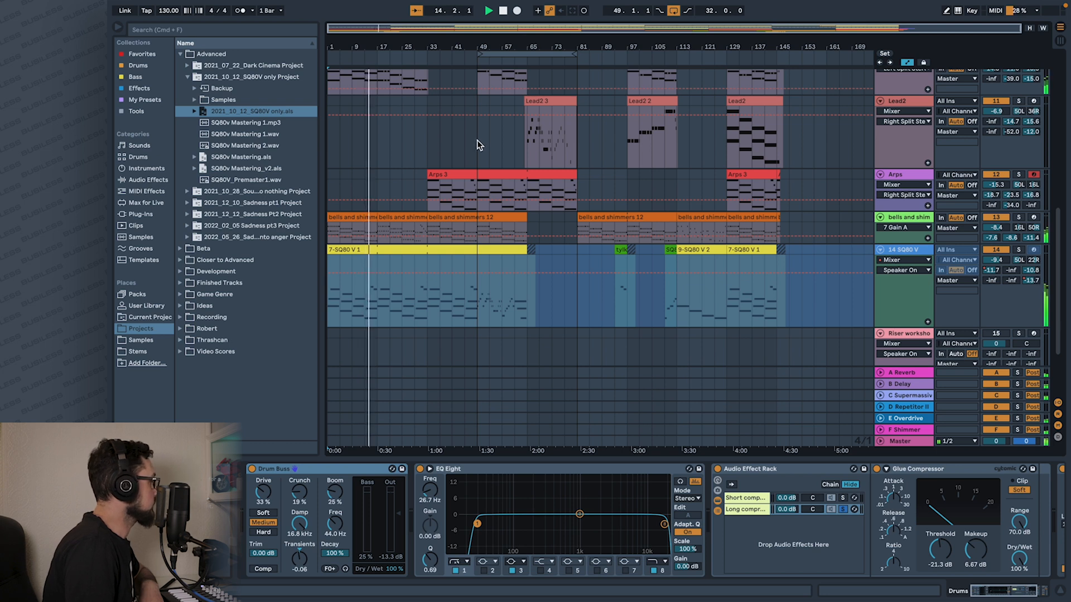
{"action": "scroll", "coordinate": [477, 139], "scroll_direction": "down", "scroll_amount": 3}
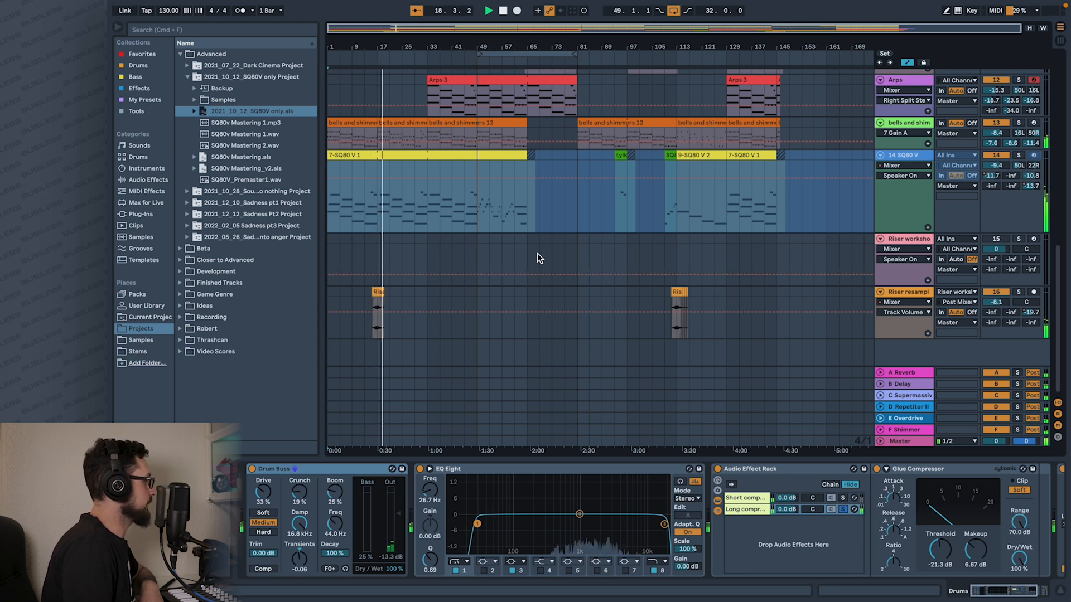
{"action": "scroll", "coordinate": [538, 254], "scroll_direction": "up", "scroll_amount": 10}
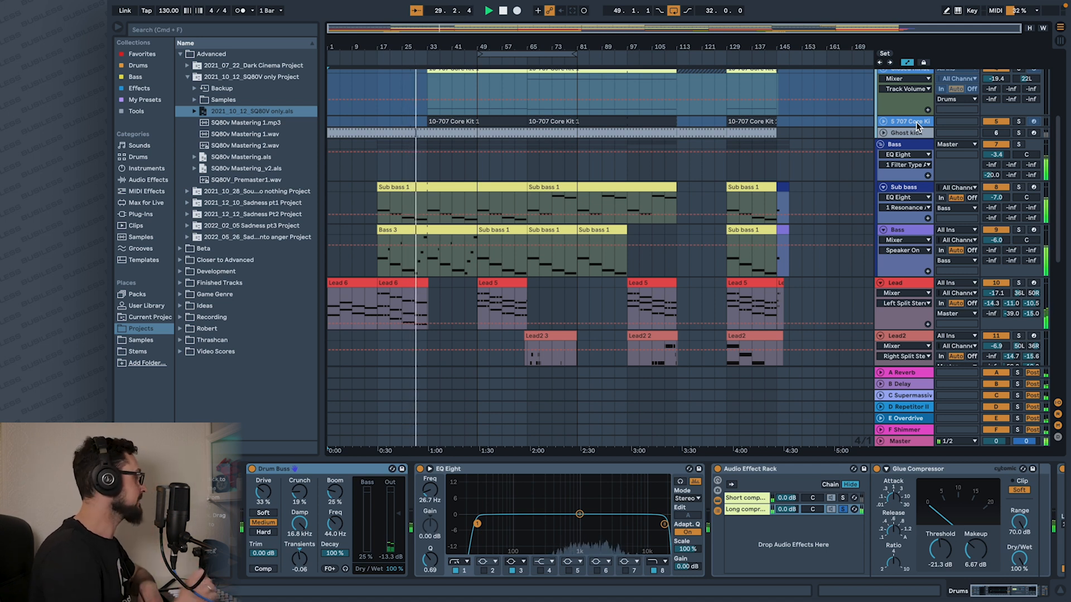
{"action": "scroll", "coordinate": [810, 145], "scroll_direction": "up", "scroll_amount": 5}
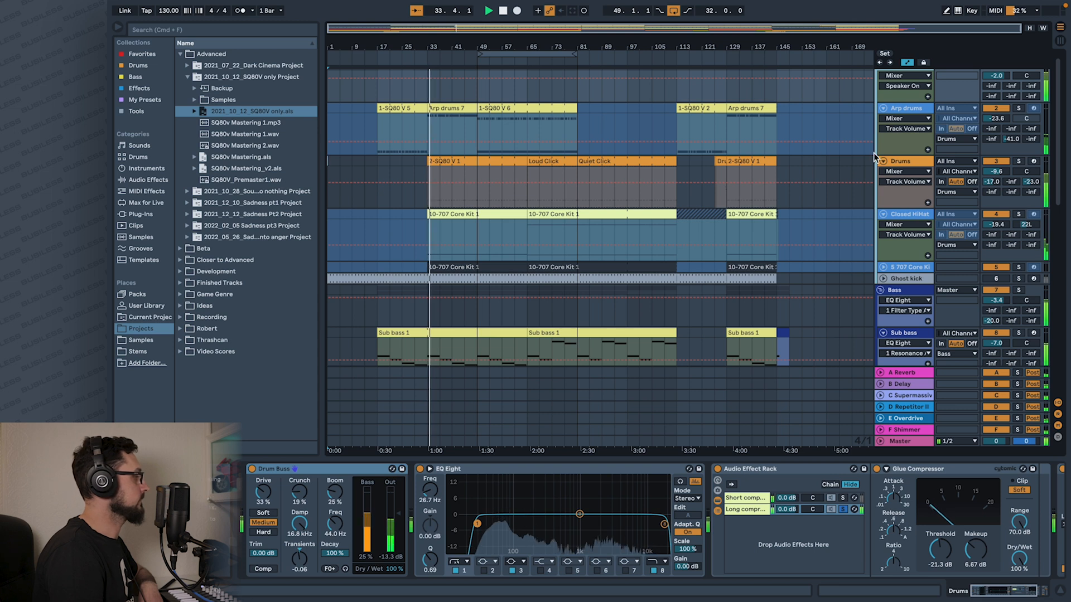
Solo the Arp drums, Drums and Closed HiHat tracks one after another to hear each drum sound.
{"action": "left_click", "coordinate": [1020, 108]}
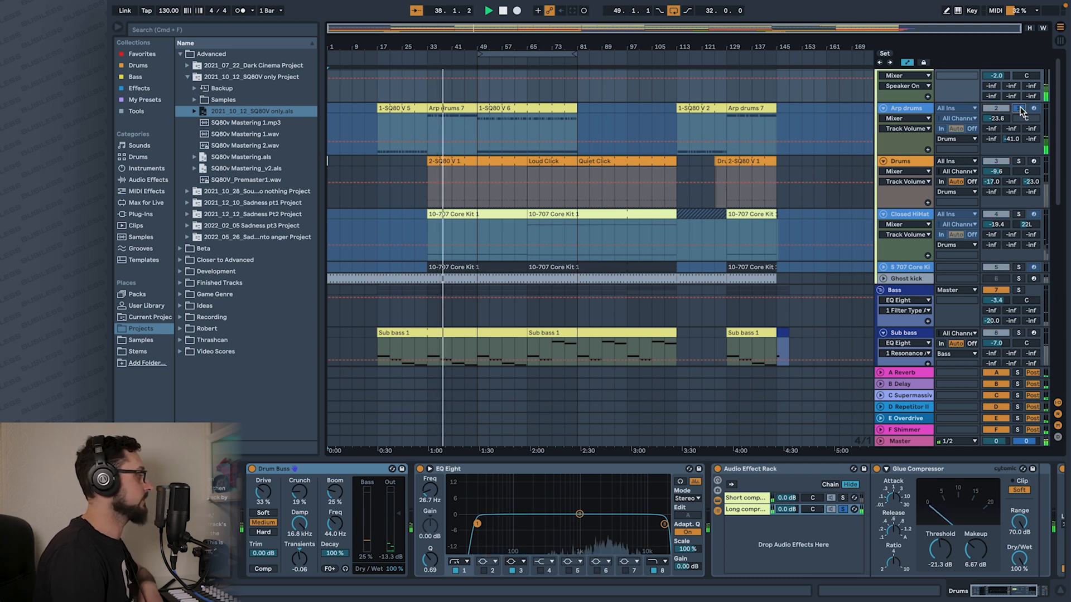
{"action": "left_click", "coordinate": [1020, 108]}
{"action": "left_click", "coordinate": [1018, 161]}
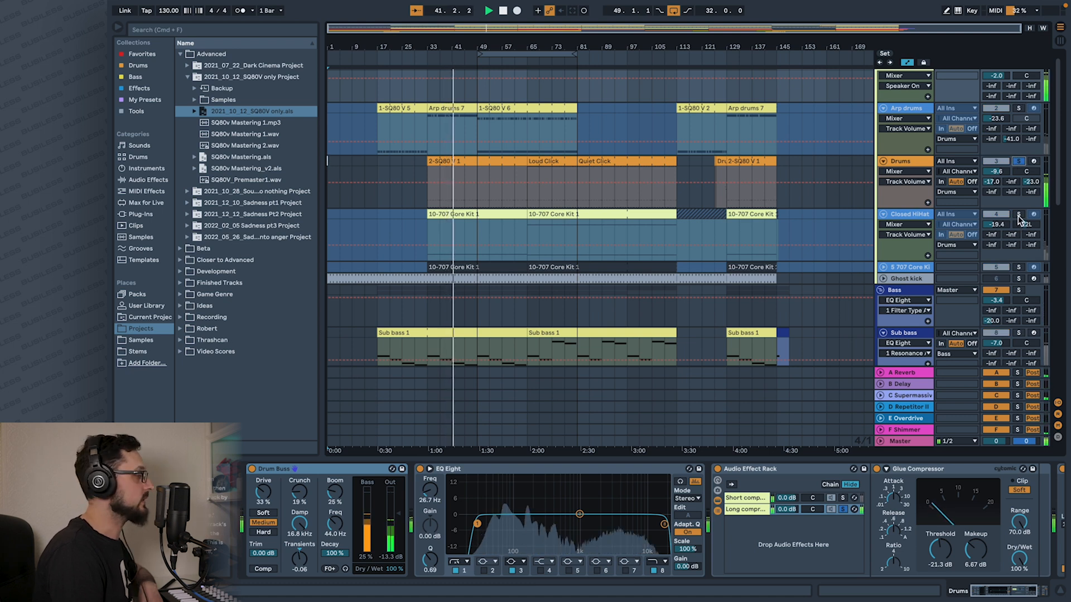
{"action": "left_click", "coordinate": [1018, 216]}
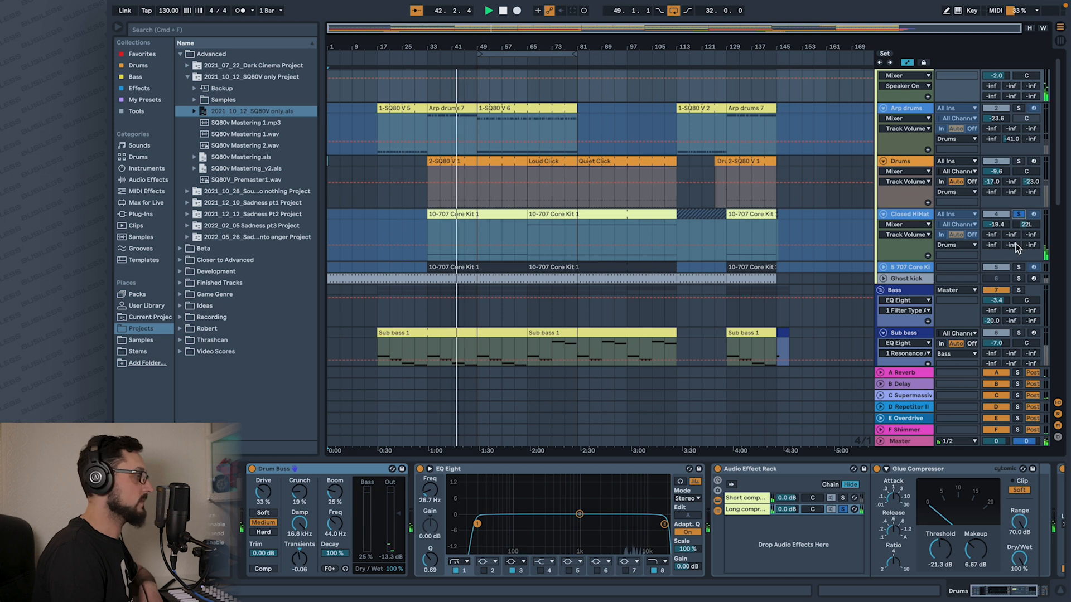
Solo the Sub bass and Bass tracks together, followed by the Lead track alone, to hear each part.
{"action": "scroll", "coordinate": [1016, 246], "scroll_direction": "down", "scroll_amount": 4}
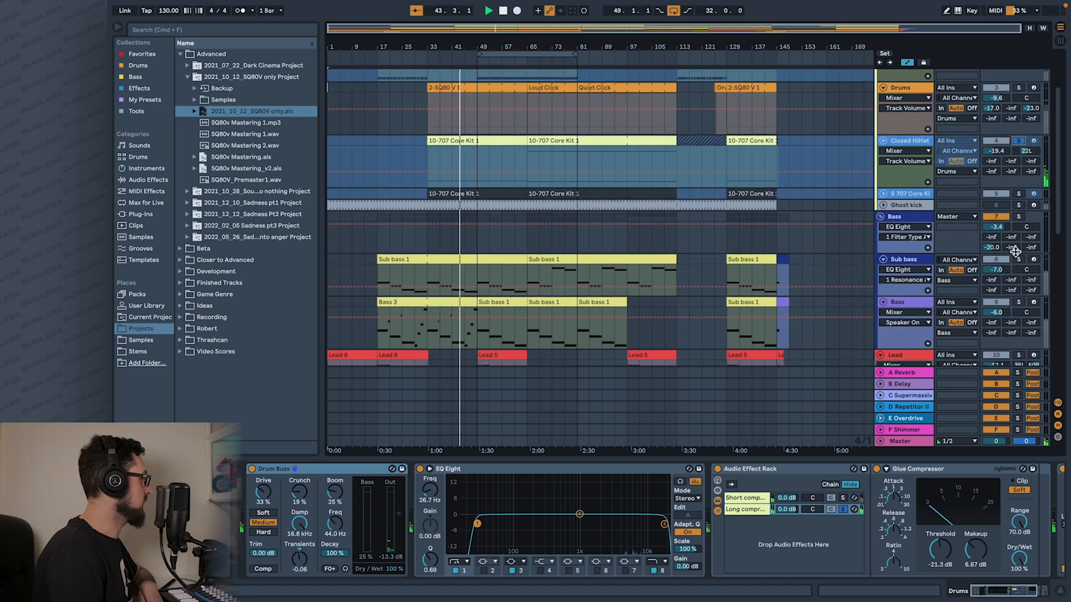
{"action": "left_click", "coordinate": [1017, 259]}
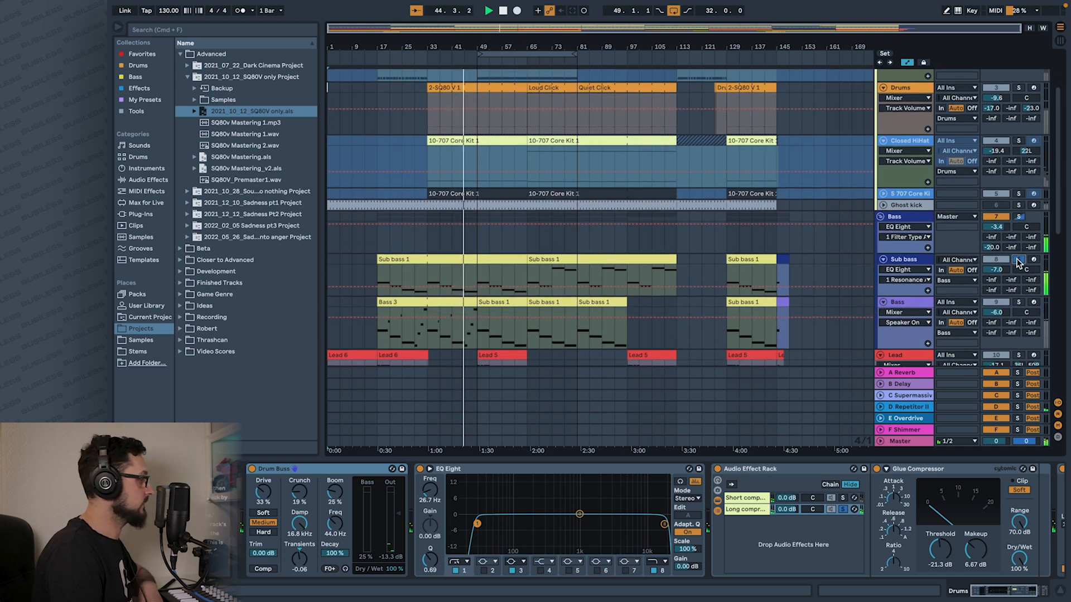
{"action": "scroll", "coordinate": [1017, 258], "scroll_direction": "down", "scroll_amount": 4}
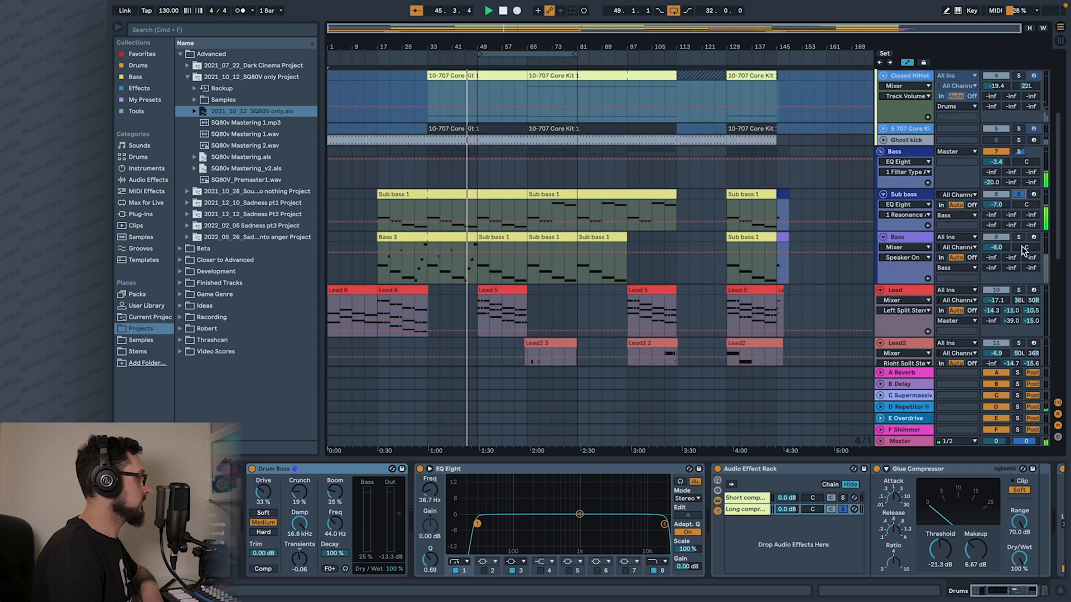
{"action": "left_click", "coordinate": [1019, 237]}
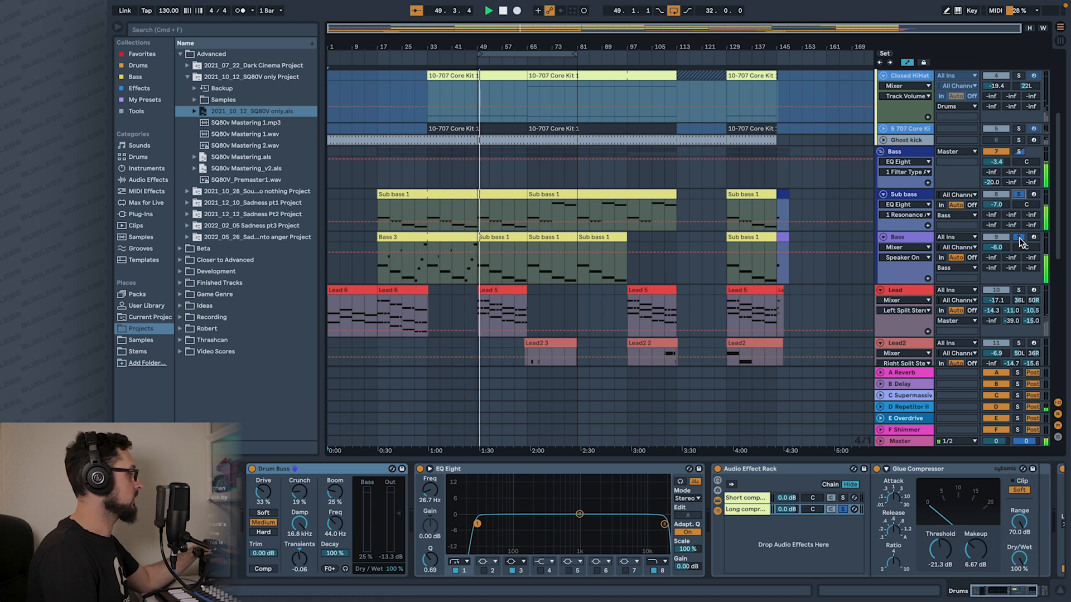
{"action": "left_click", "coordinate": [1018, 290]}
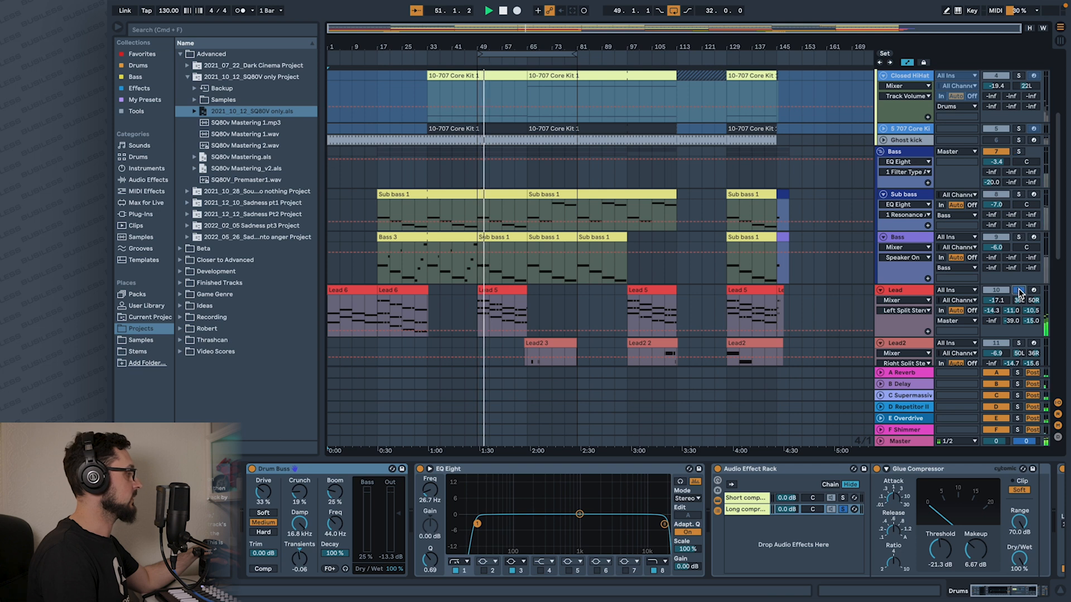
Solo the Arps, bells and shimmer, and Lead2 tracks one after another to hear each part.
{"action": "scroll", "coordinate": [1018, 290], "scroll_direction": "down", "scroll_amount": 5}
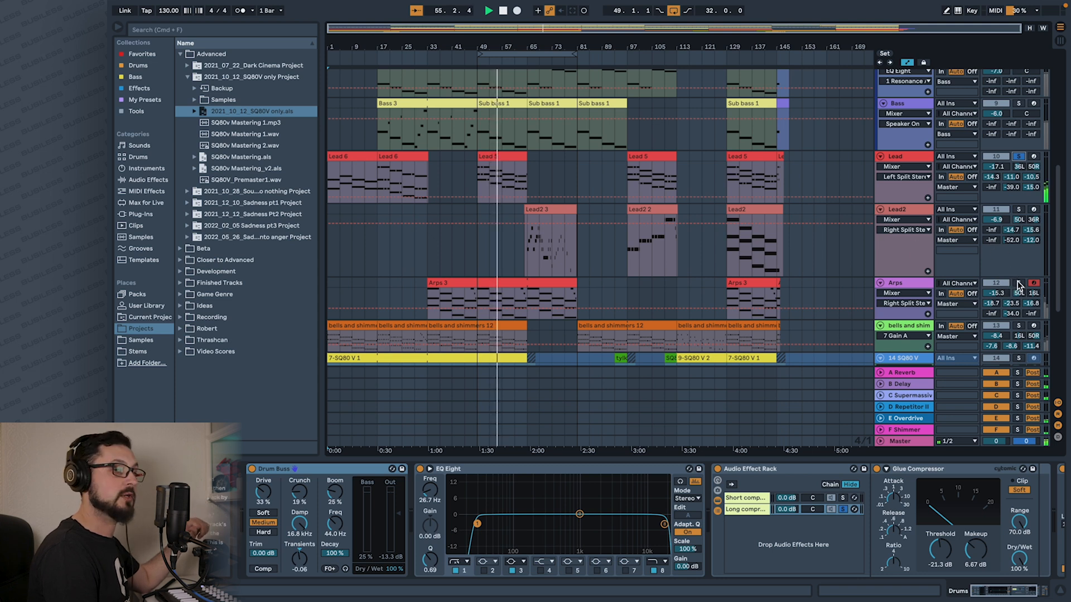
{"action": "left_click", "coordinate": [1018, 283]}
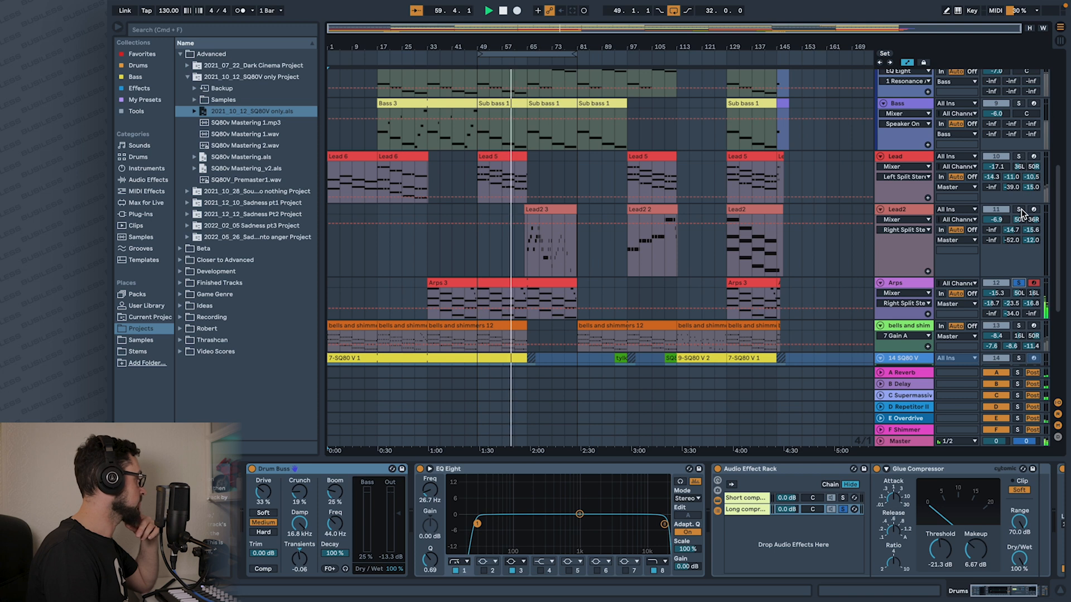
{"action": "left_click", "coordinate": [1018, 326]}
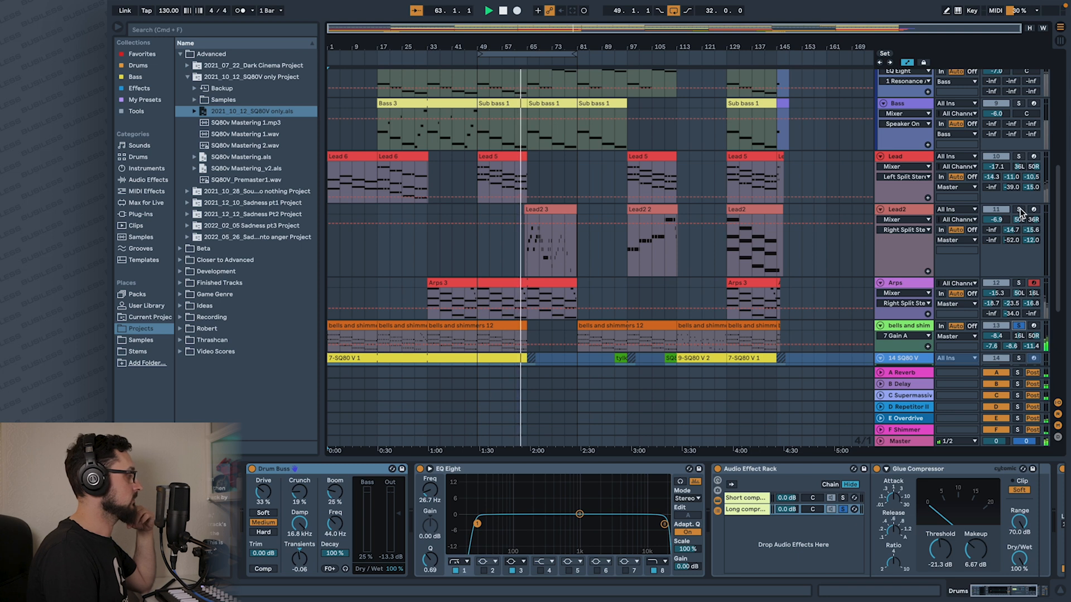
{"action": "left_click", "coordinate": [1019, 210]}
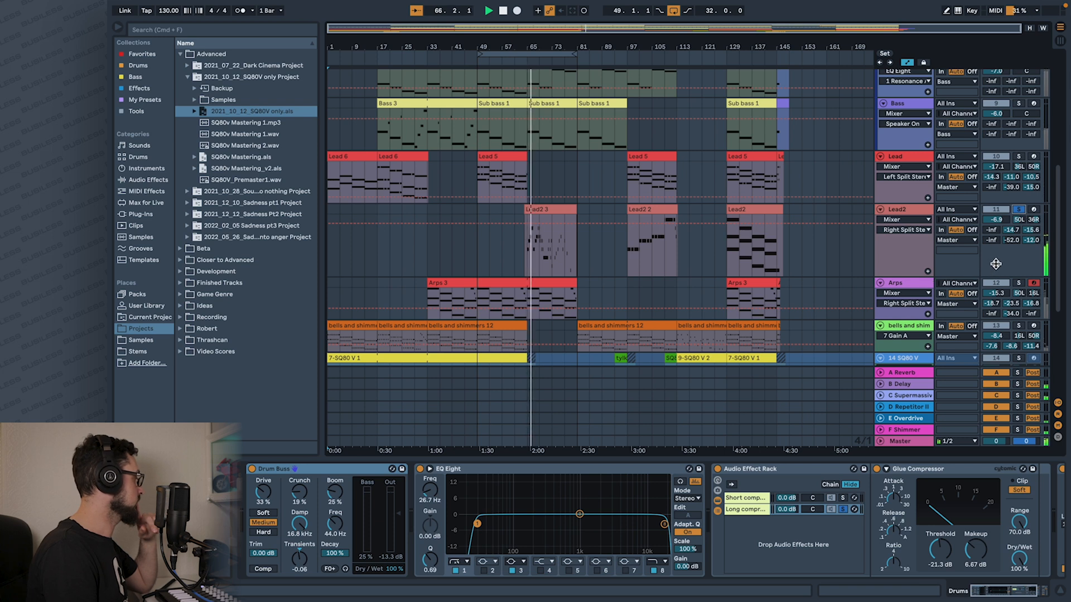
Clear the track soloing and look through the drum, lead, arp and bell tracks while the full mix plays.
{"action": "scroll", "coordinate": [994, 263], "scroll_direction": "down", "scroll_amount": 5}
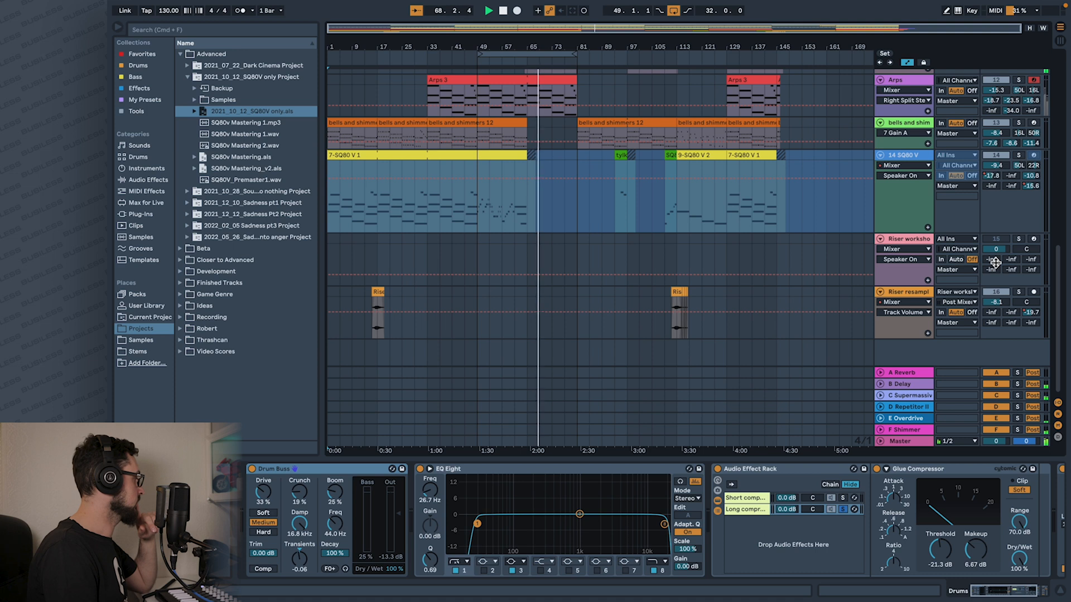
{"action": "scroll", "coordinate": [995, 263], "scroll_direction": "up", "scroll_amount": 8}
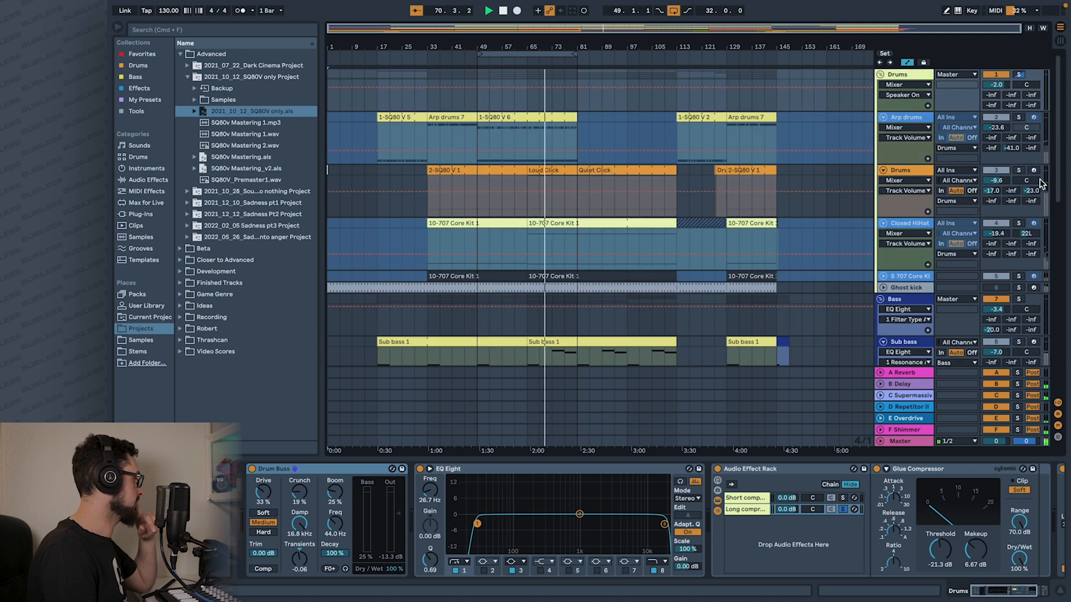
{"action": "left_click", "coordinate": [1020, 118]}
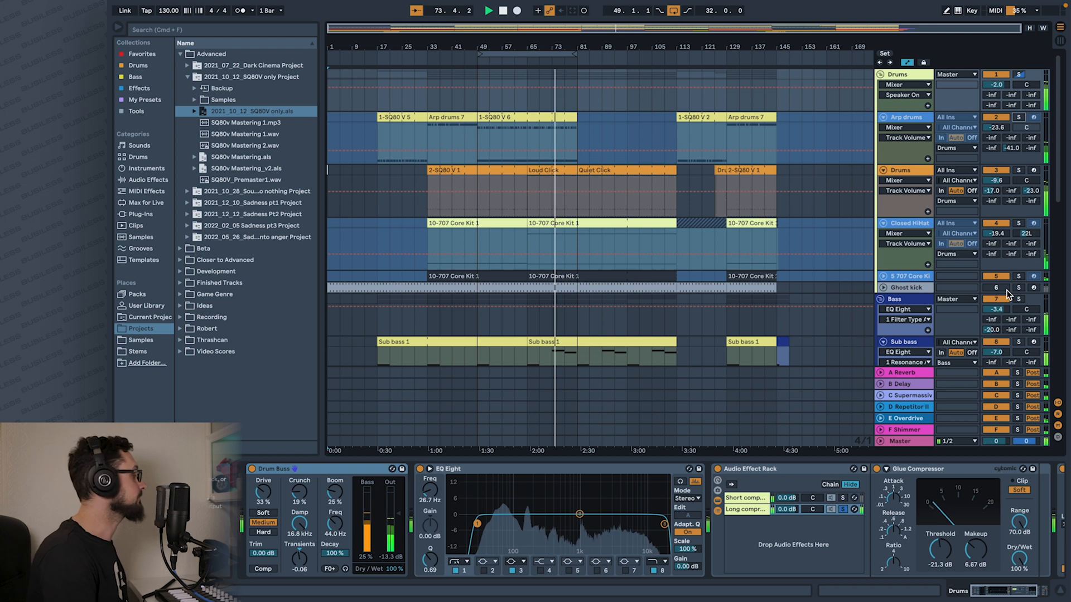
{"action": "scroll", "coordinate": [985, 273], "scroll_direction": "down", "scroll_amount": 5}
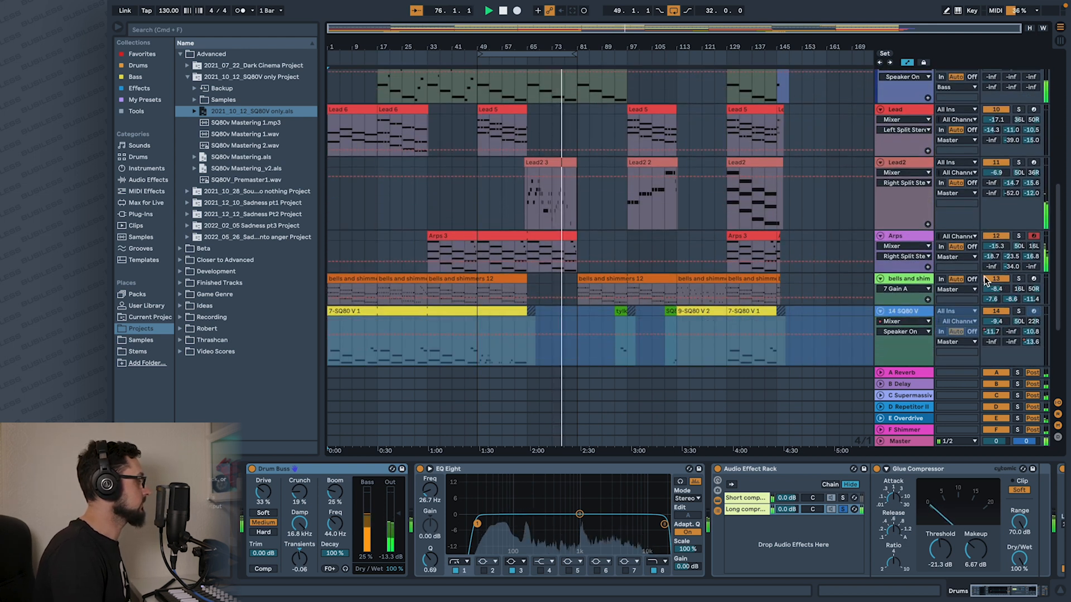
{"action": "scroll", "coordinate": [986, 280], "scroll_direction": "up", "scroll_amount": 5}
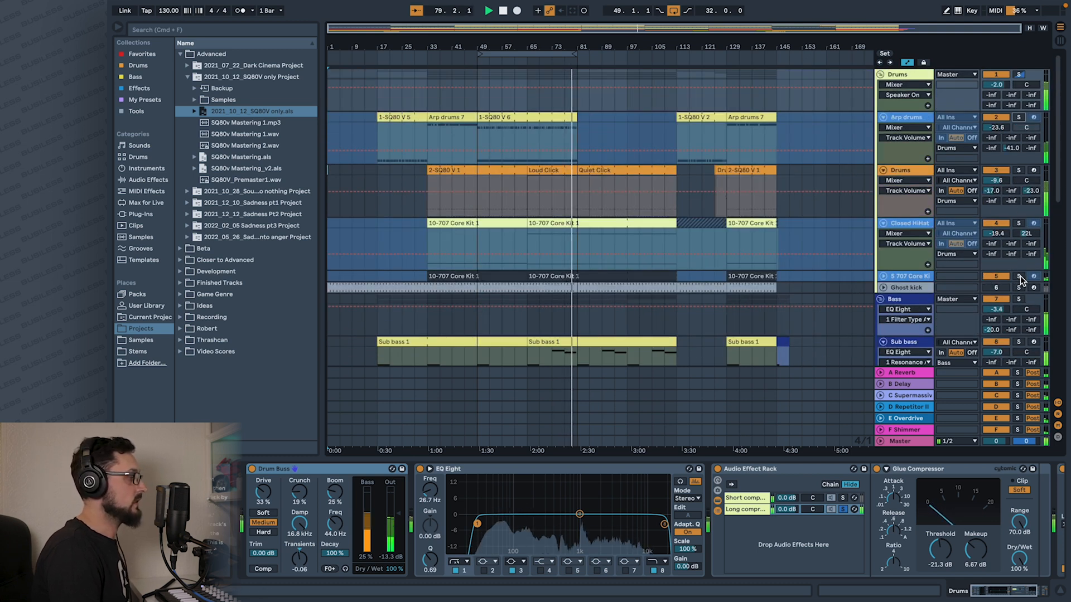
Solo the 707 Core Kit track, followed by the 14 SQ80 V track, to hear each part alone.
{"action": "left_click", "coordinate": [1018, 277]}
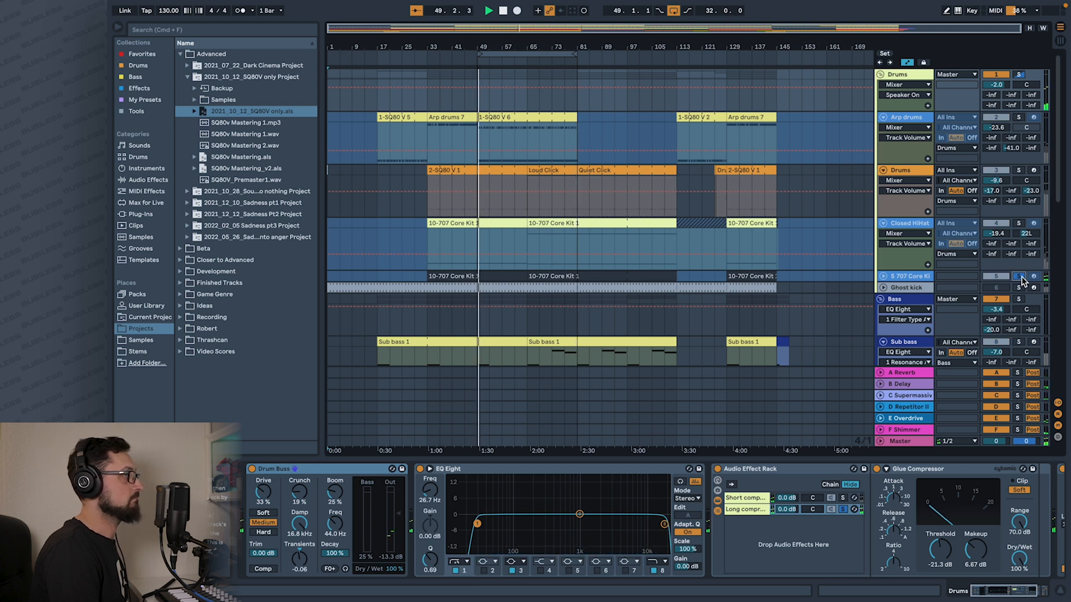
{"action": "left_click", "coordinate": [1019, 277]}
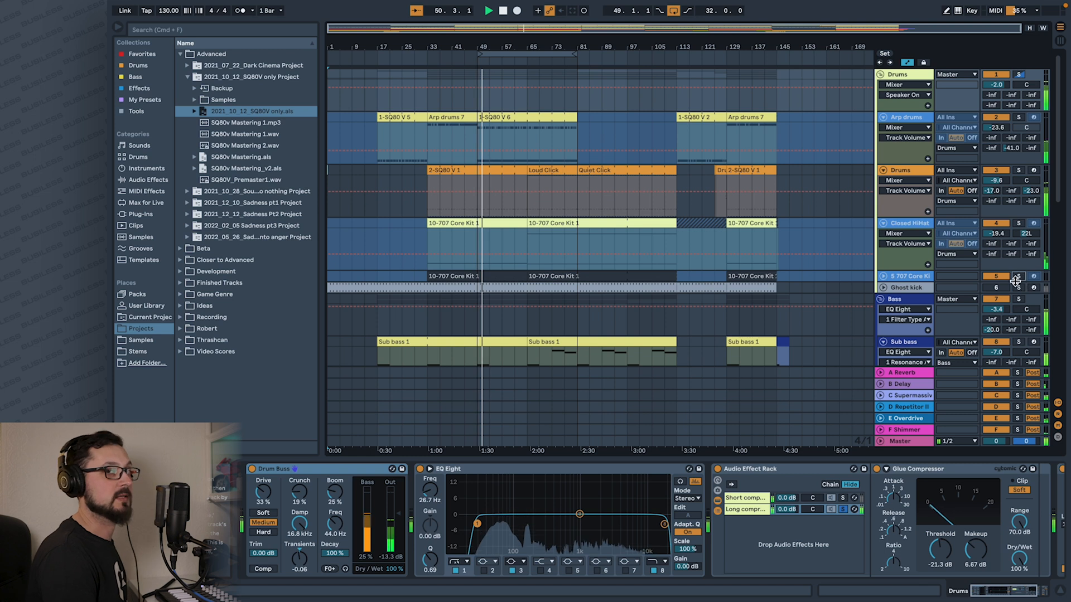
{"action": "scroll", "coordinate": [1005, 294], "scroll_direction": "down", "scroll_amount": 1}
{"action": "scroll", "coordinate": [1005, 294], "scroll_direction": "down", "scroll_amount": 10}
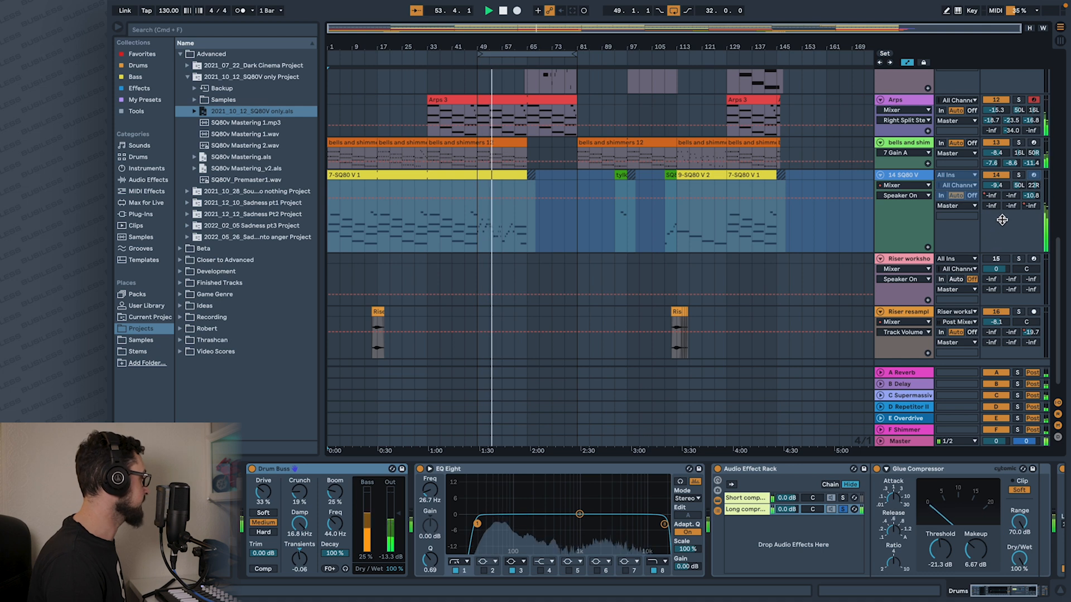
{"action": "left_click", "coordinate": [1018, 175]}
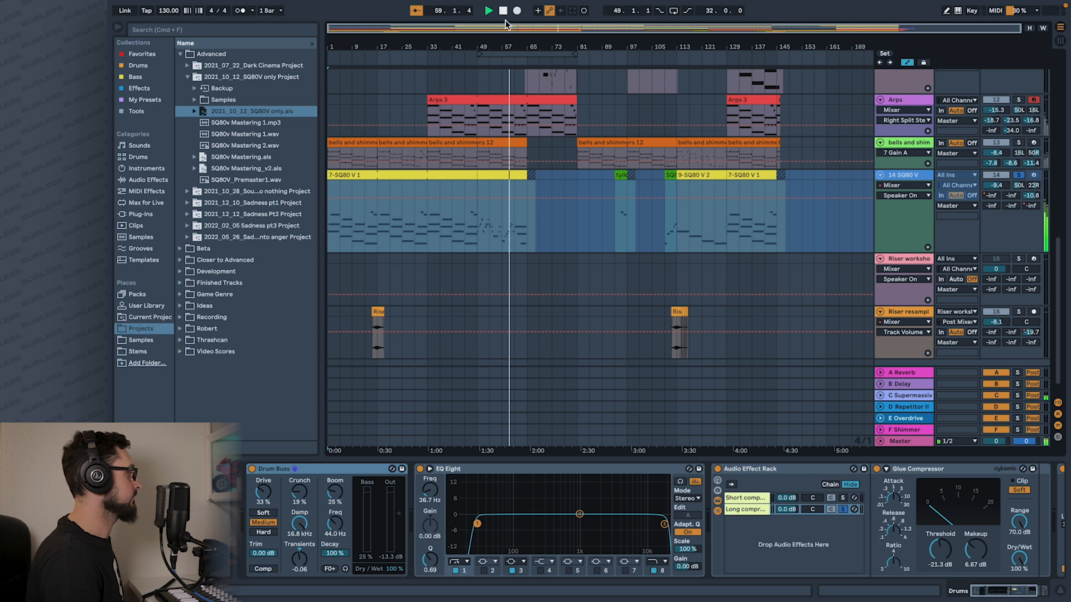
Clear the remaining solo to hear the full arrangement again, and stop playback.
{"action": "scroll", "coordinate": [619, 190], "scroll_direction": "up", "scroll_amount": 5}
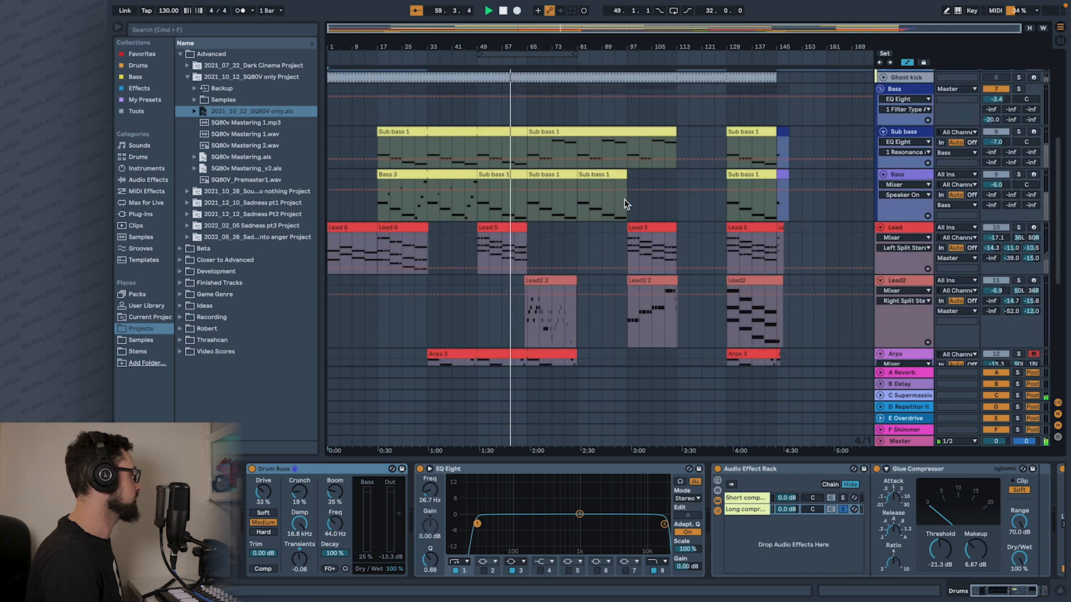
{"action": "left_click", "coordinate": [1020, 132]}
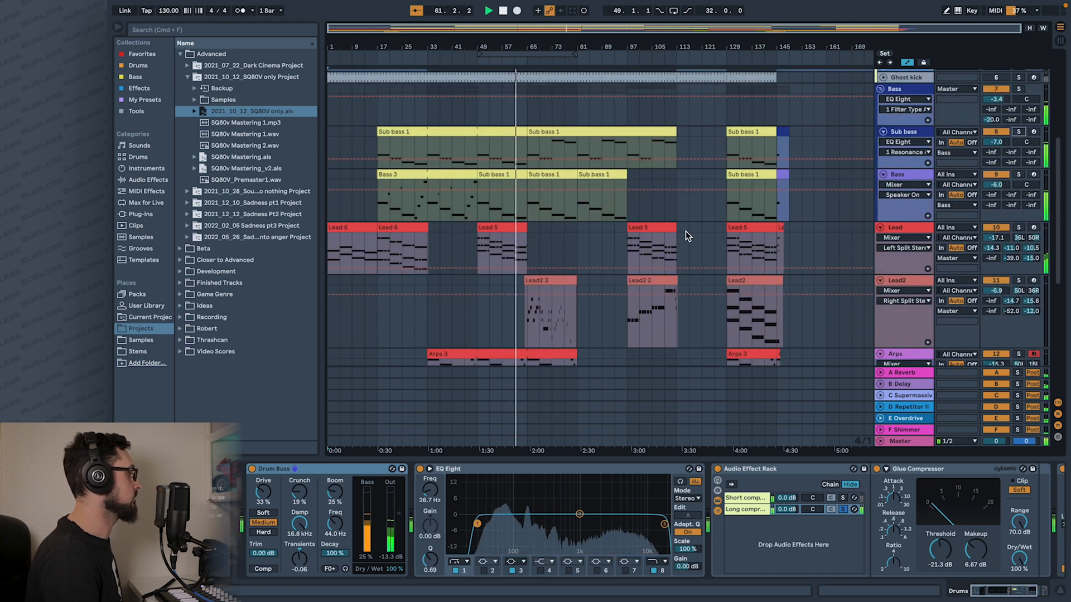
{"action": "scroll", "coordinate": [687, 232], "scroll_direction": "up", "scroll_amount": 3}
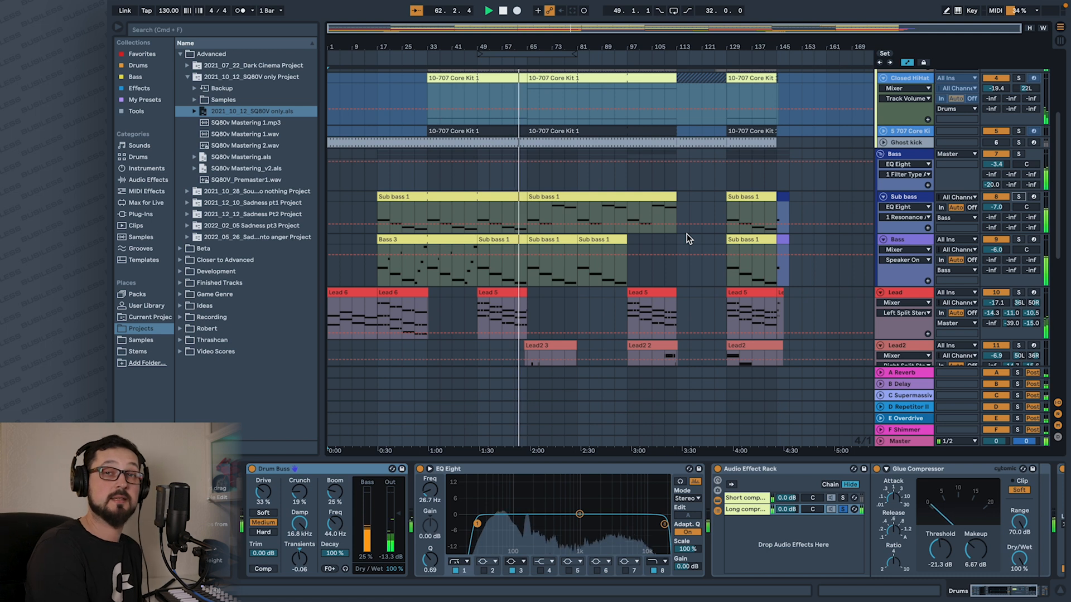
{"action": "key", "text": "space"}
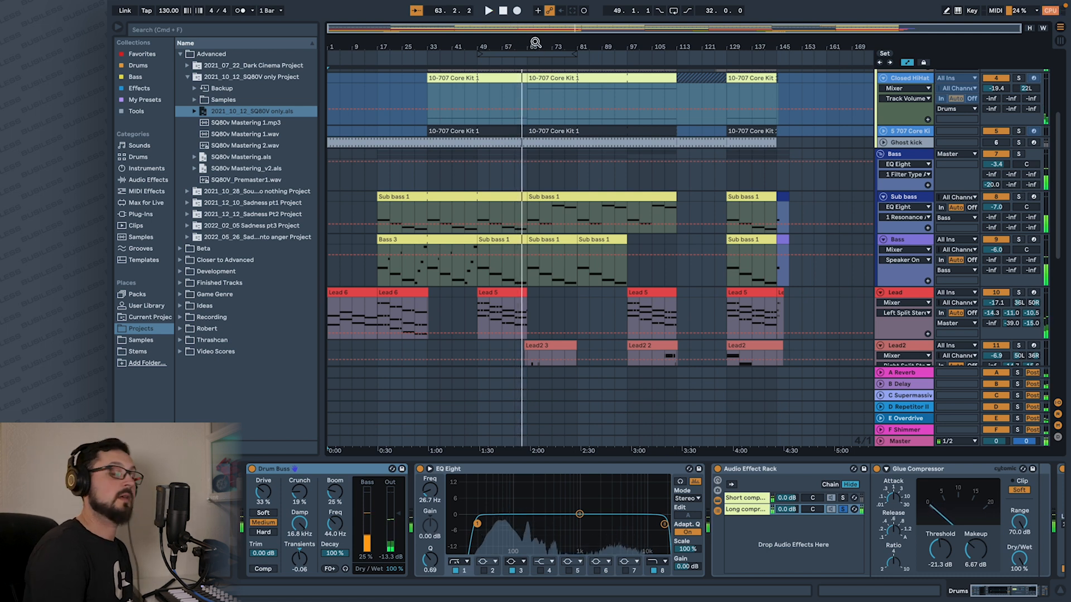